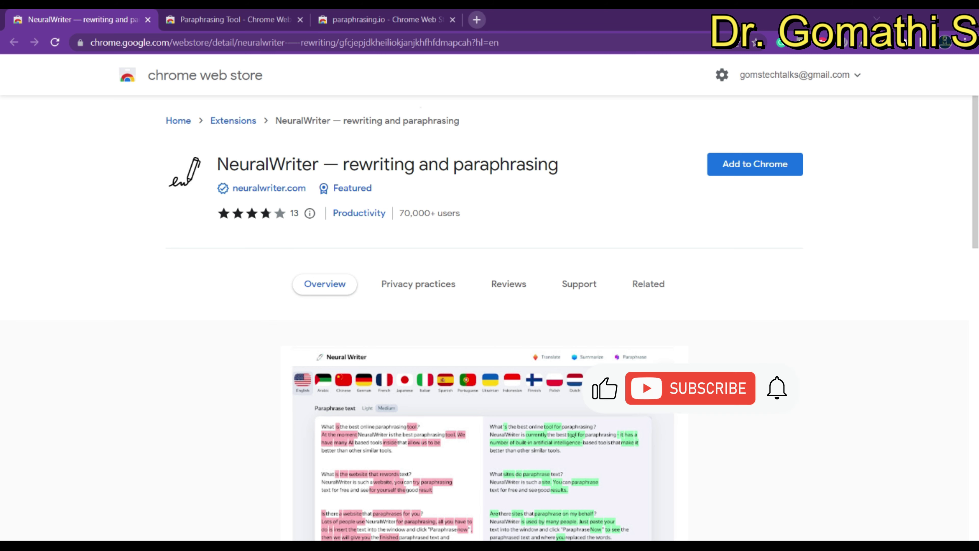
Search for "chrome extensions" in a new tab, open the Chrome Web Store extensions page and browse its featured categories
key("ctrl+t")
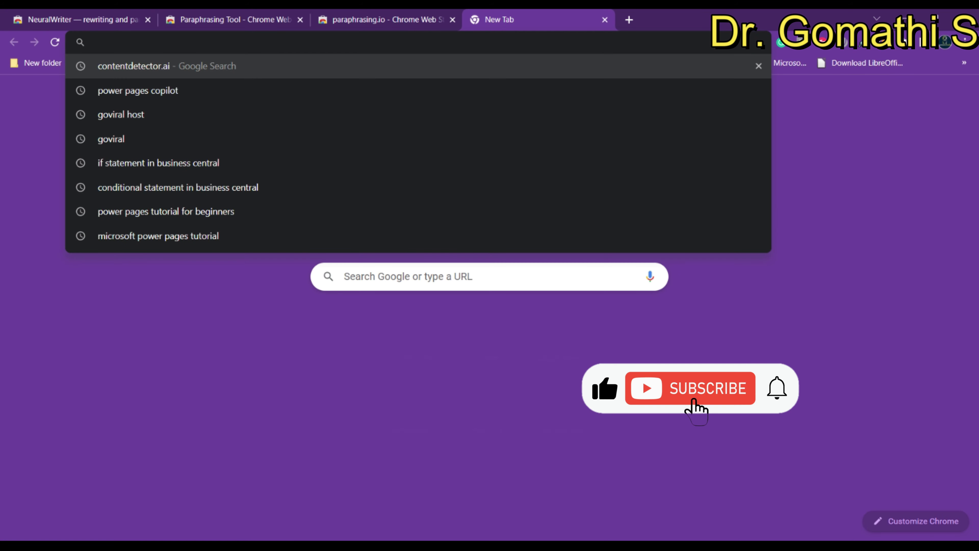
type("cg")
key("BackSpace")
key("BackSpace")
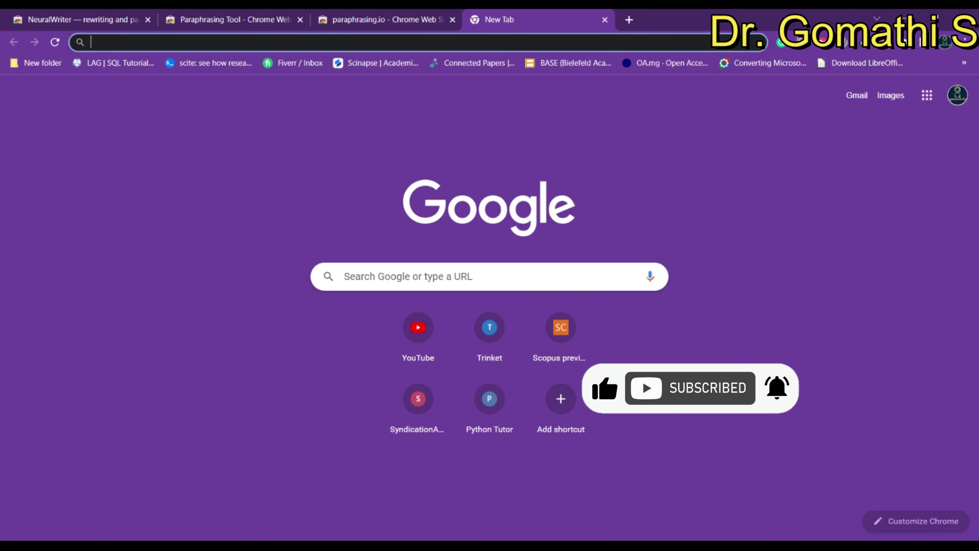
type("chrome extensions")
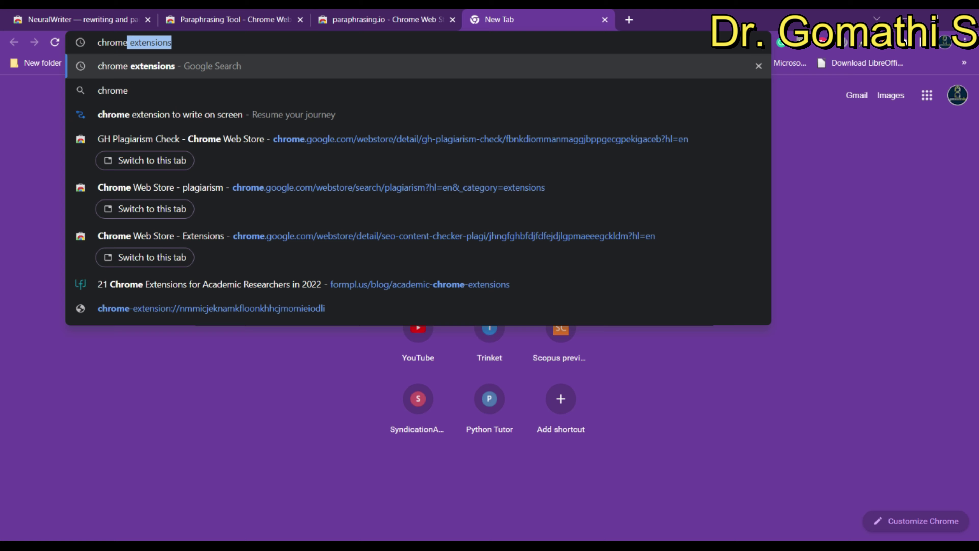
key("Return")
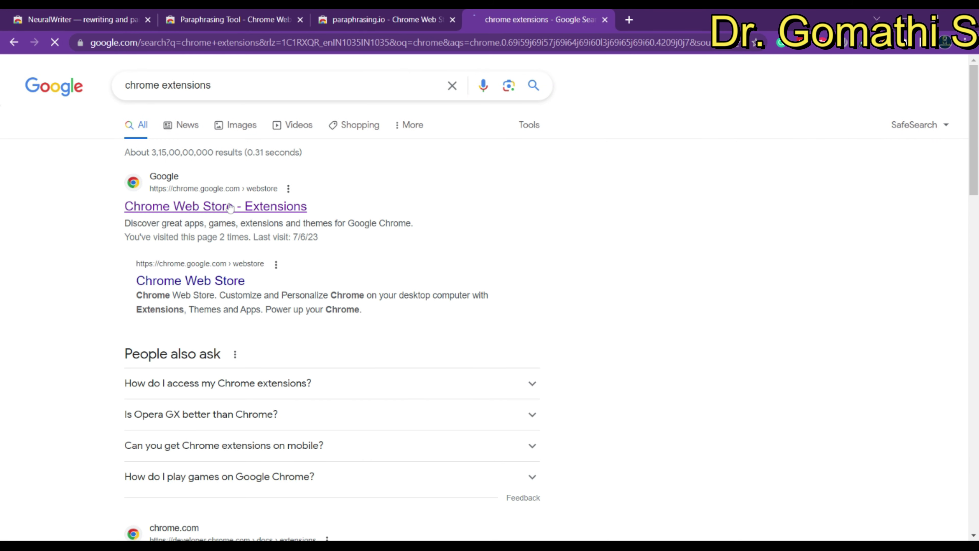
left_click(508, 200)
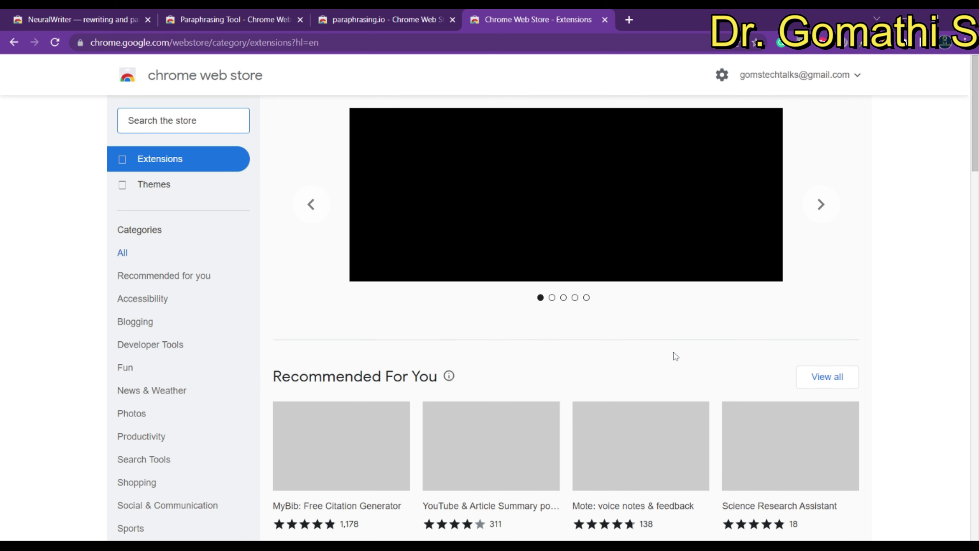
scroll(672, 352, "down", 5)
scroll(675, 355, "down", 20)
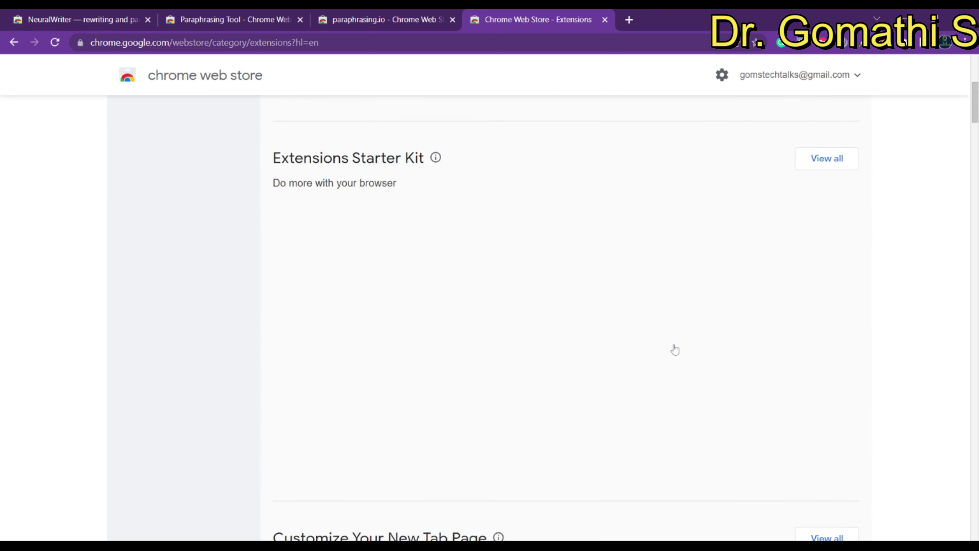
scroll(674, 349, "down", 8)
mouse_move(674, 339)
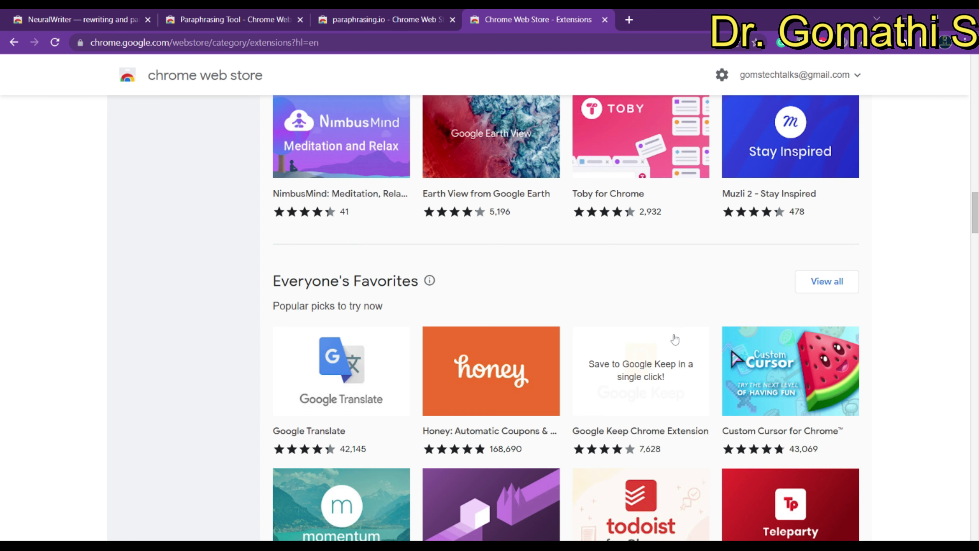
scroll(673, 335, "up", 15)
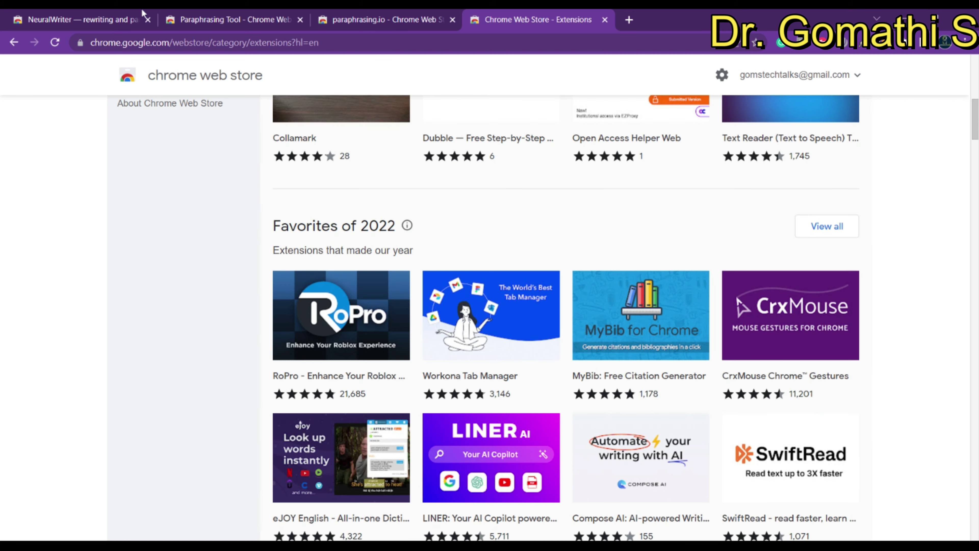
Examine the NeuralWriter extension's store page, covering its user figures, preview image, privacy practices, reviews and support
left_click(83, 19)
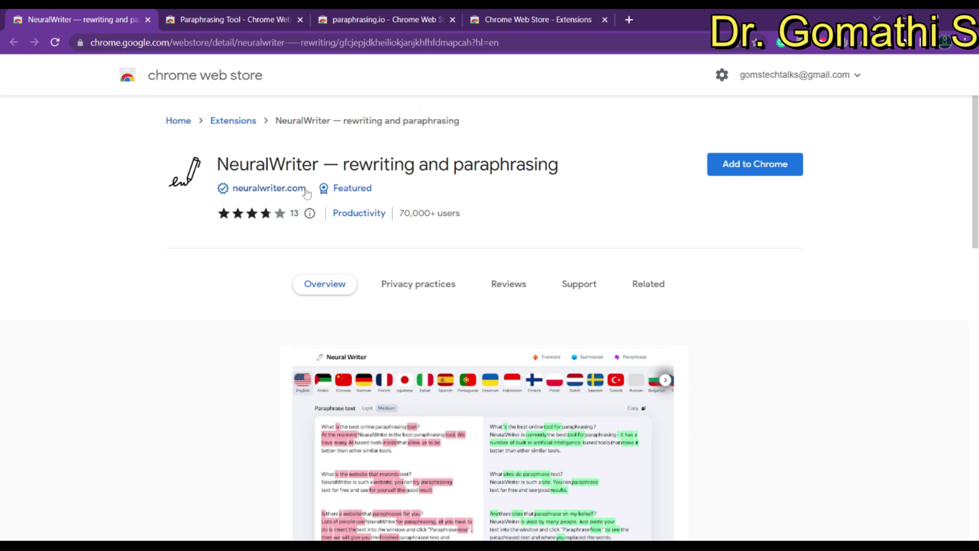
left_click_drag(398, 213, 487, 212)
scroll(660, 236, "down", 3)
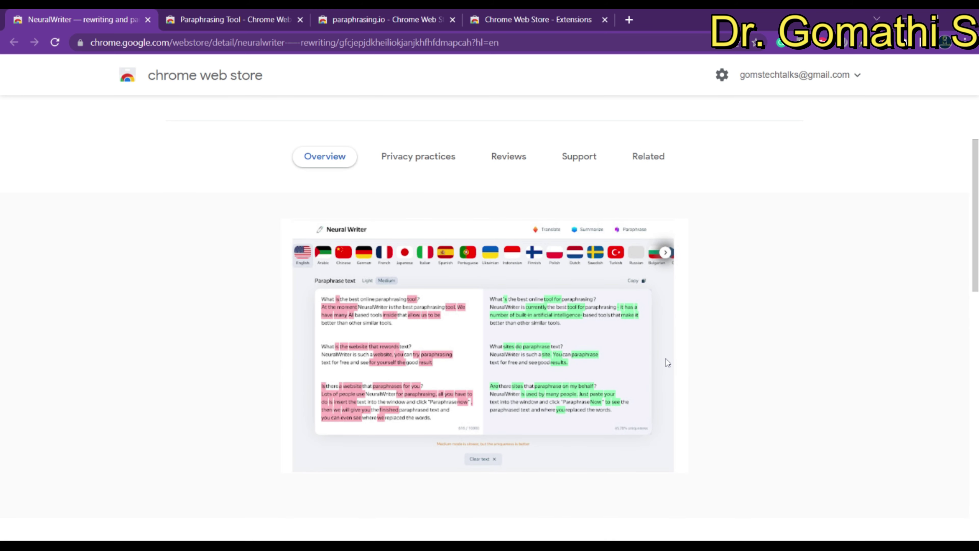
scroll(661, 305, "down", 2)
scroll(667, 266, "up", 2)
left_click(416, 158)
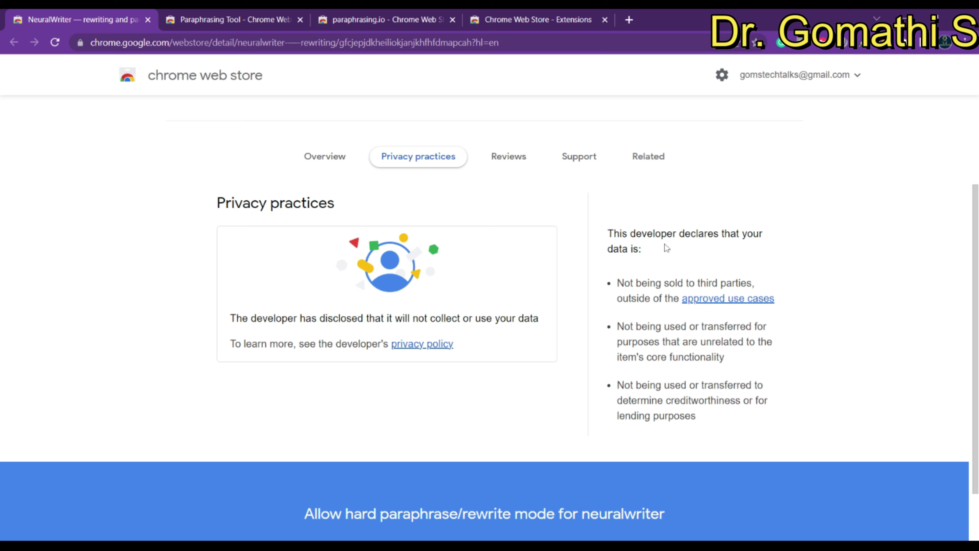
left_click(526, 163)
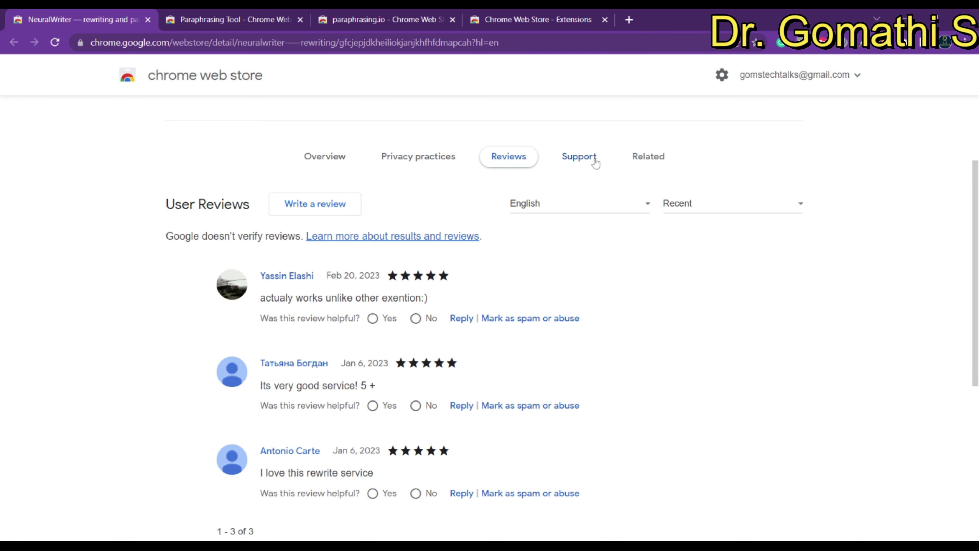
left_click(595, 163)
Read NeuralWriter's overview and additional information, including its size, and add the extension to Chrome
left_click(322, 180)
scroll(573, 334, "down", 5)
scroll(573, 335, "down", 4)
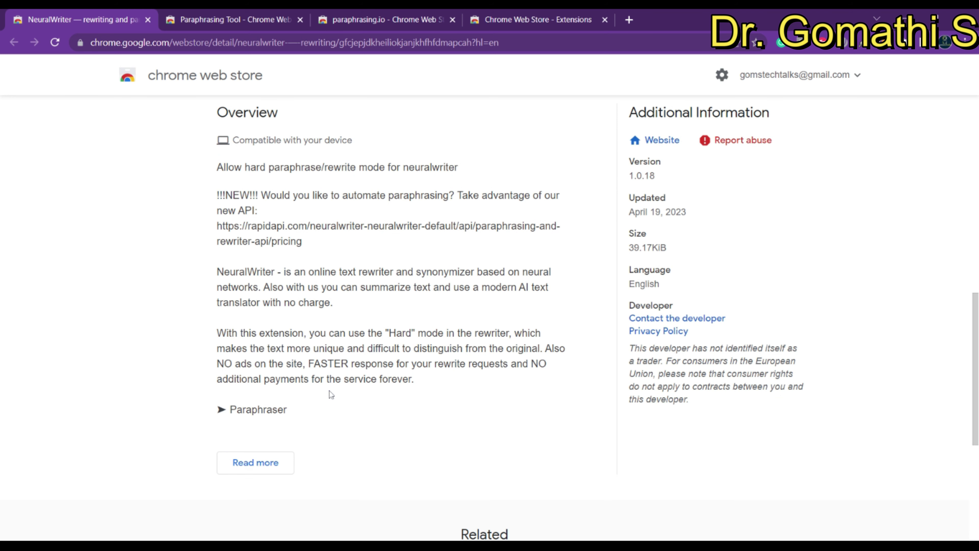
scroll(389, 398, "up", 2)
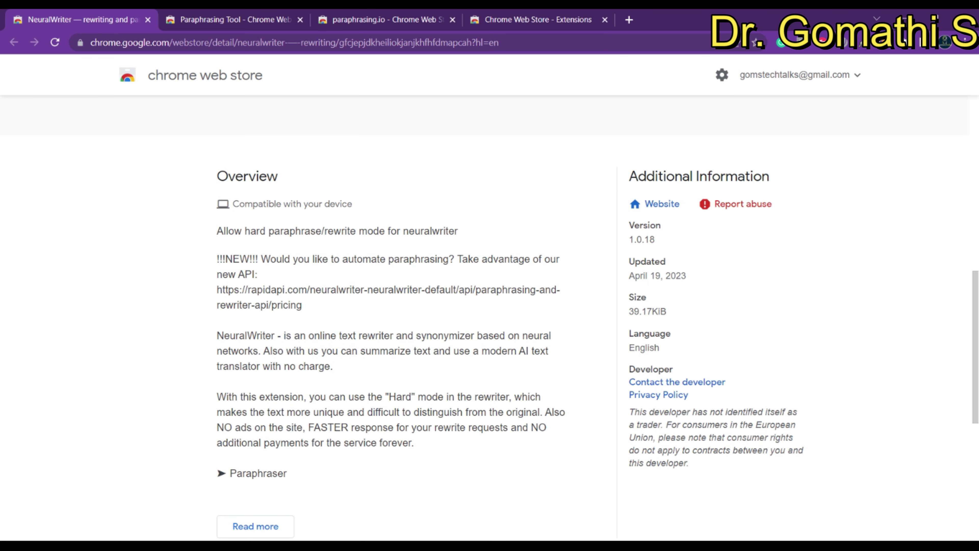
left_click_drag(631, 311, 666, 311)
scroll(627, 392, "up", 8)
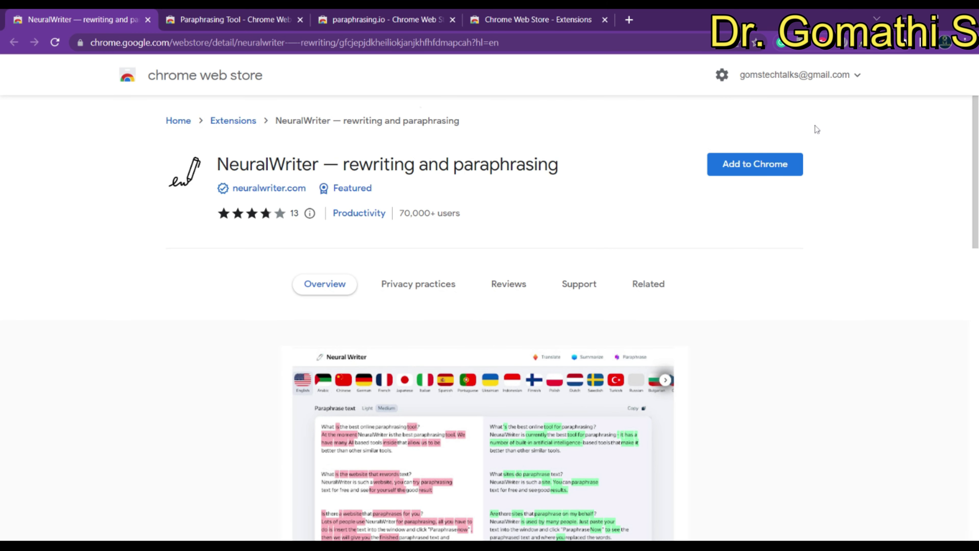
left_click(764, 170)
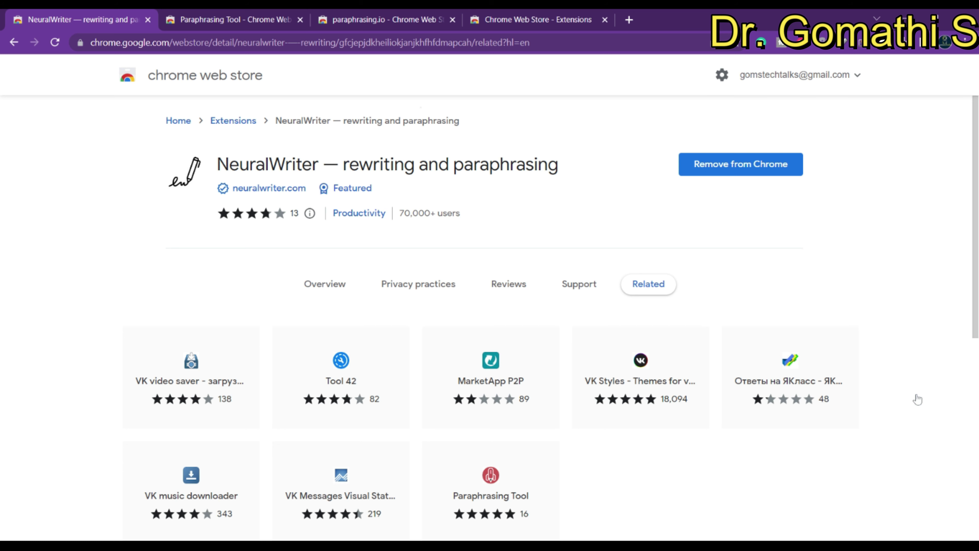
Search for "data mining to detect cancer disease" in a new tab and select the first sentence of the featured snippet
left_click(629, 19)
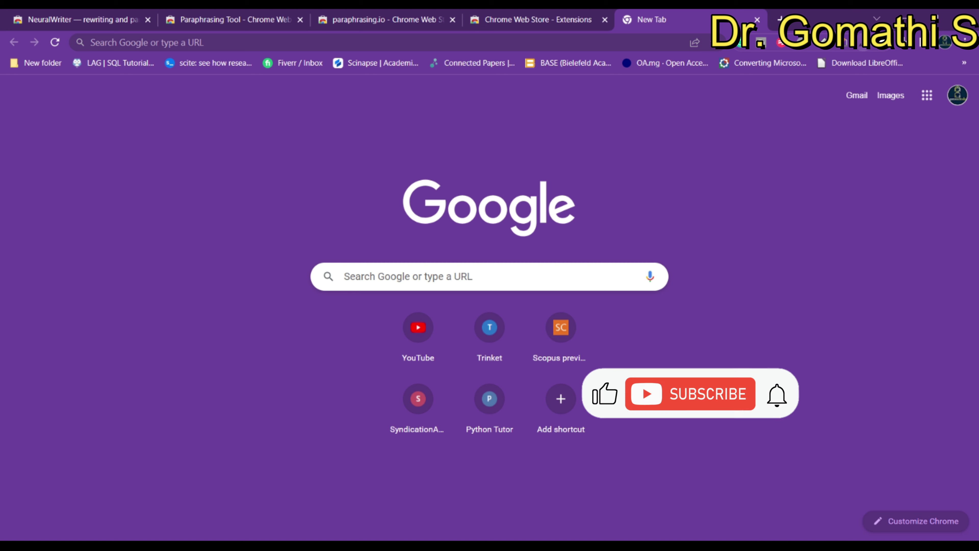
key("ctrl+l")
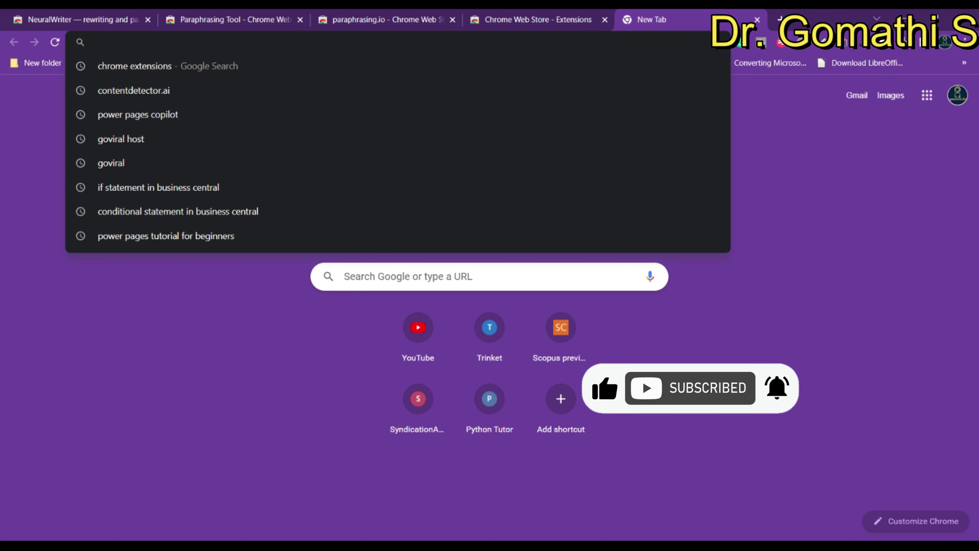
type("data mn")
key("BackSpace")
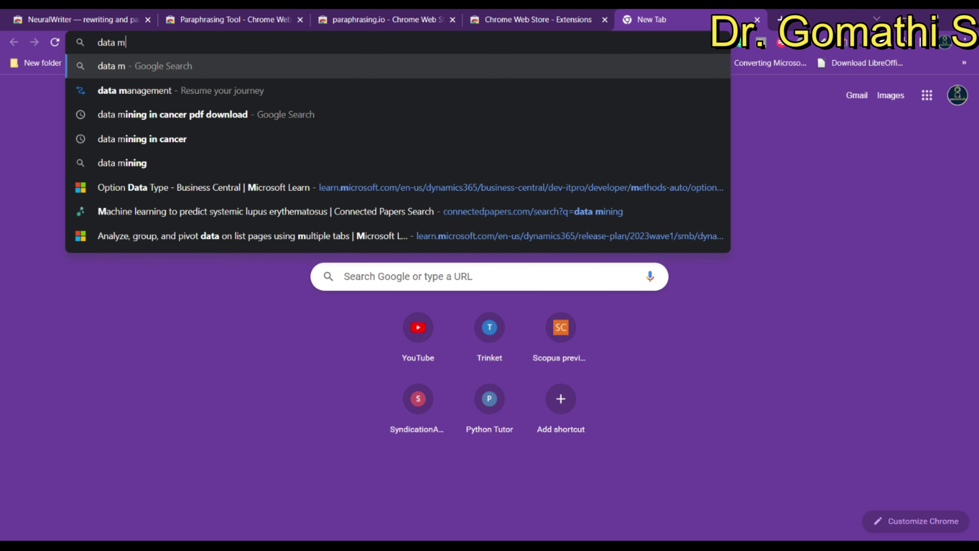
type("ining ")
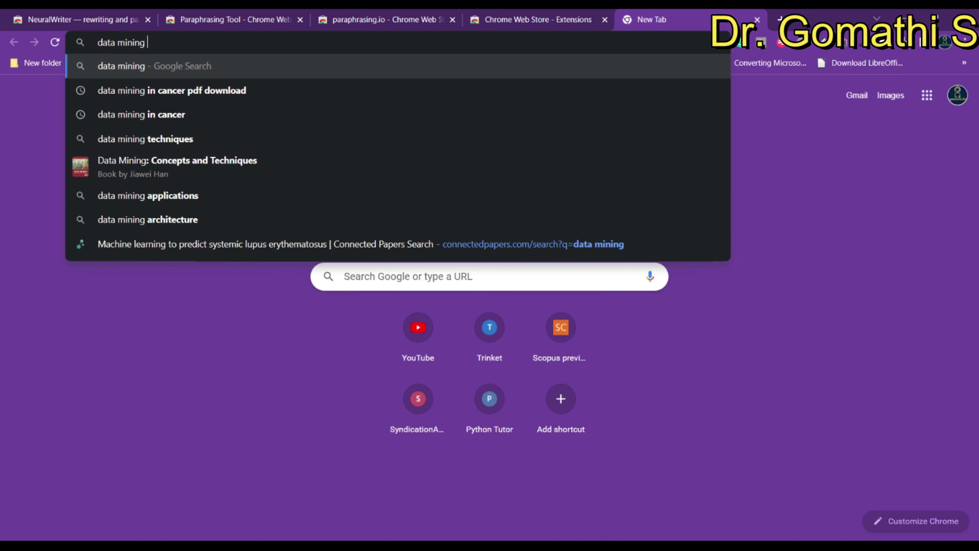
type("in")
key("BackSpace")
key("BackSpace")
type("to detect c")
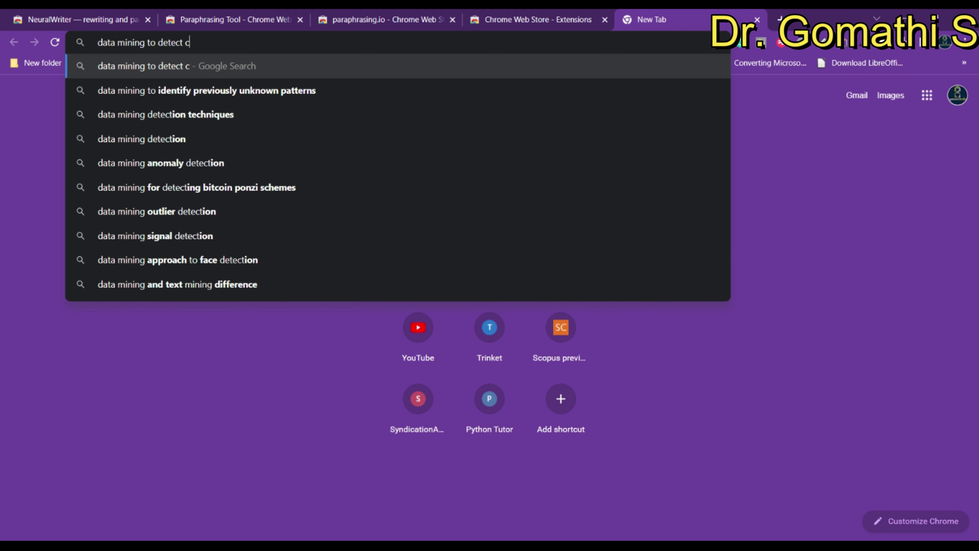
type("ancer diseae")
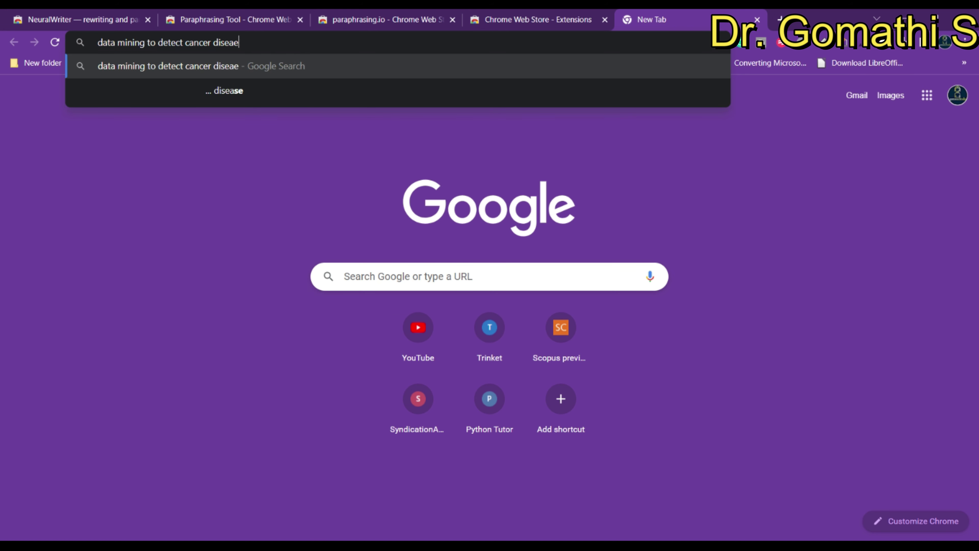
key("BackSpace")
type("se")
key("Return")
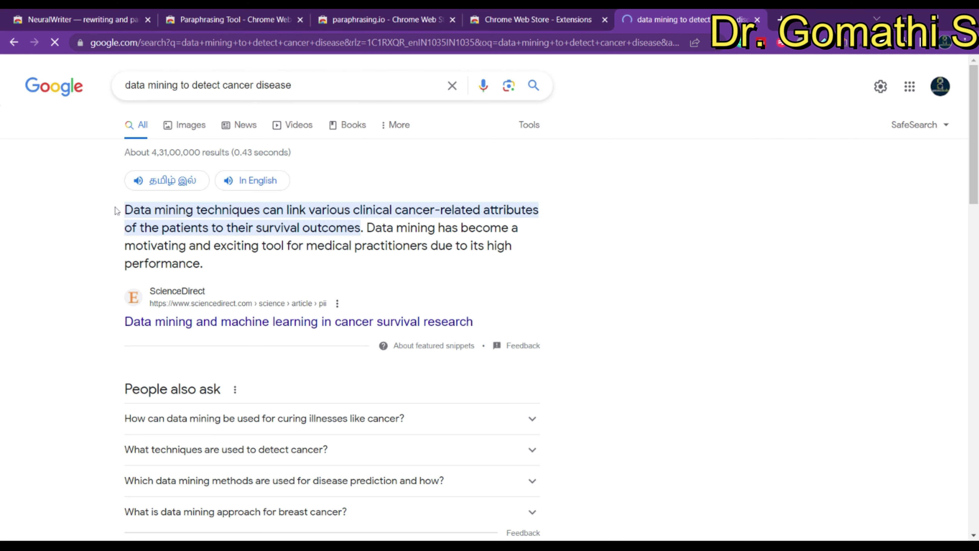
left_click_drag(126, 213, 364, 231)
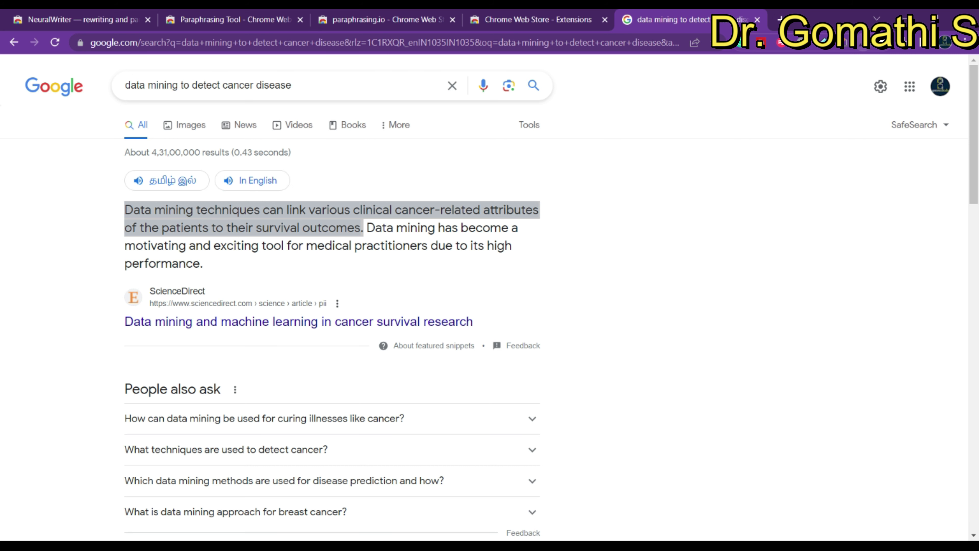
Remove the NeuralWriter extension from Chrome and close its uninstall page
left_click(113, 16)
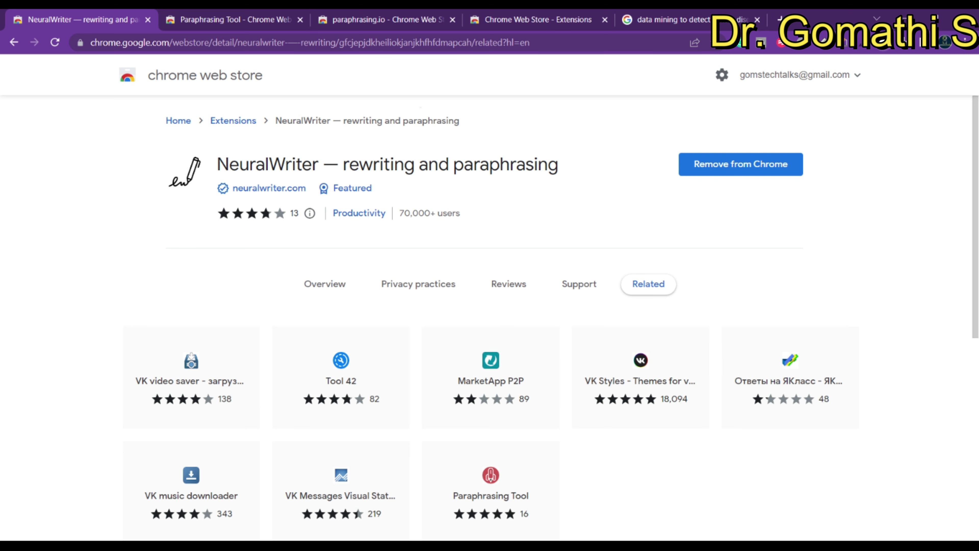
left_click(795, 159)
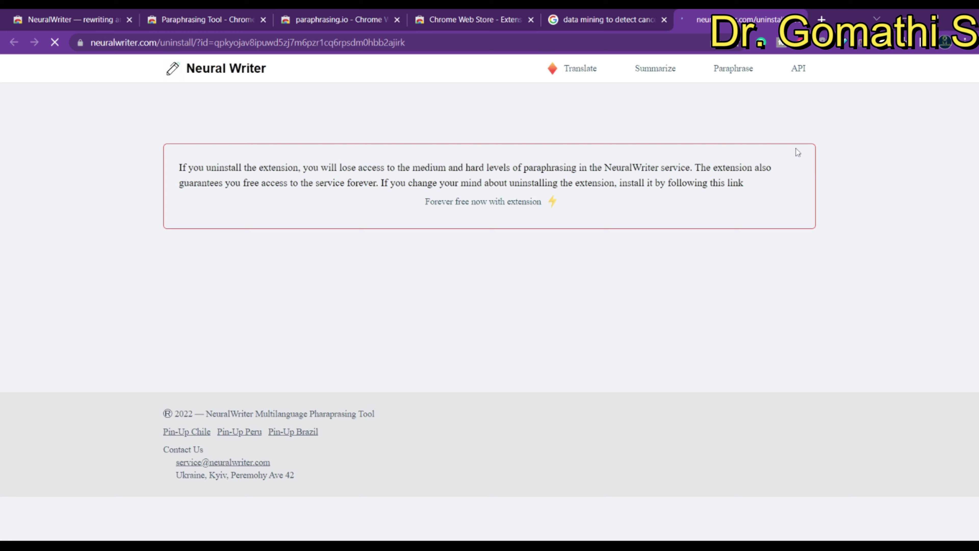
key("ctrl+w")
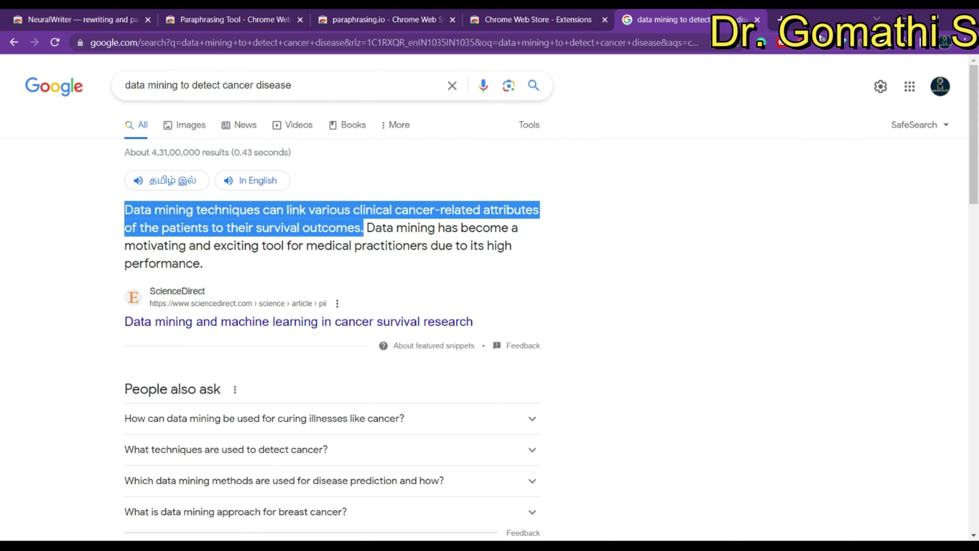
Look through the Paraphrasing Tool extension's preview images on its store page and add it to Chrome
left_click(231, 20)
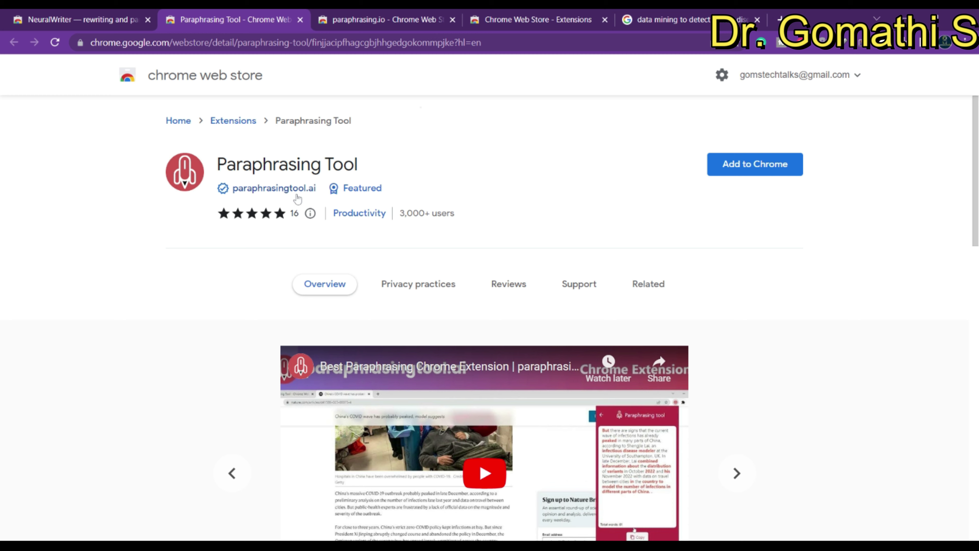
scroll(658, 312, "down", 3)
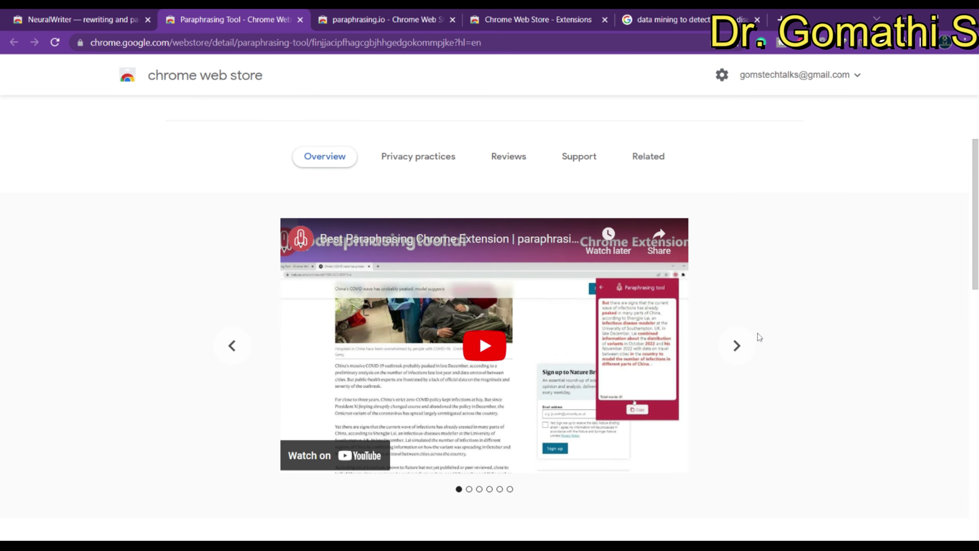
left_click(737, 346)
left_click(737, 346)
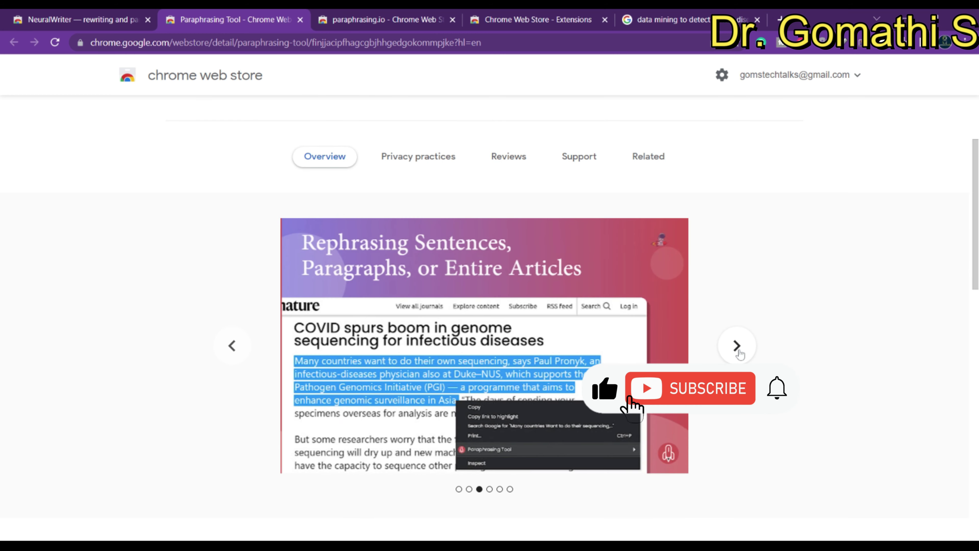
scroll(758, 215, "up", 3)
left_click(755, 164)
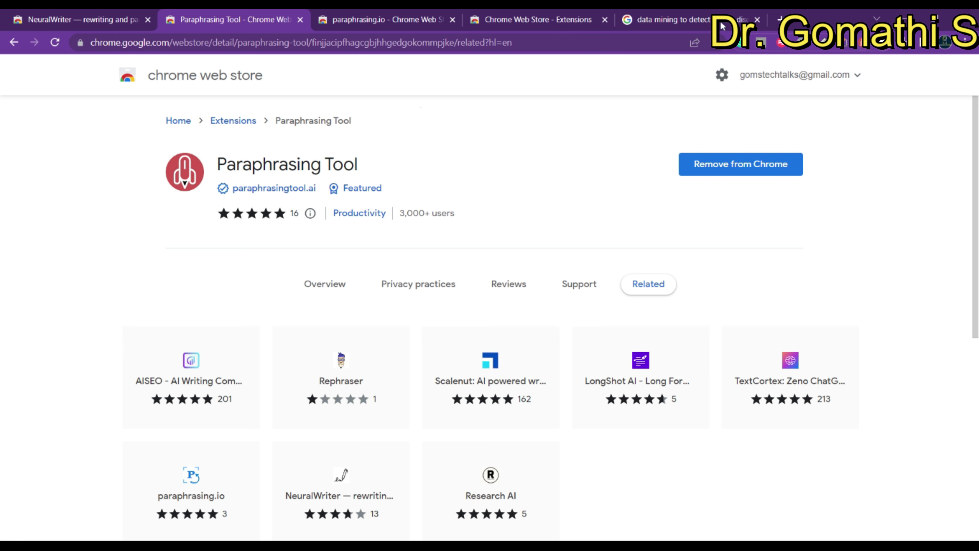
Try the Paraphrasing Tool extension on the featured snippet about data mining, using its first sentence and then the whole text
left_click(700, 19)
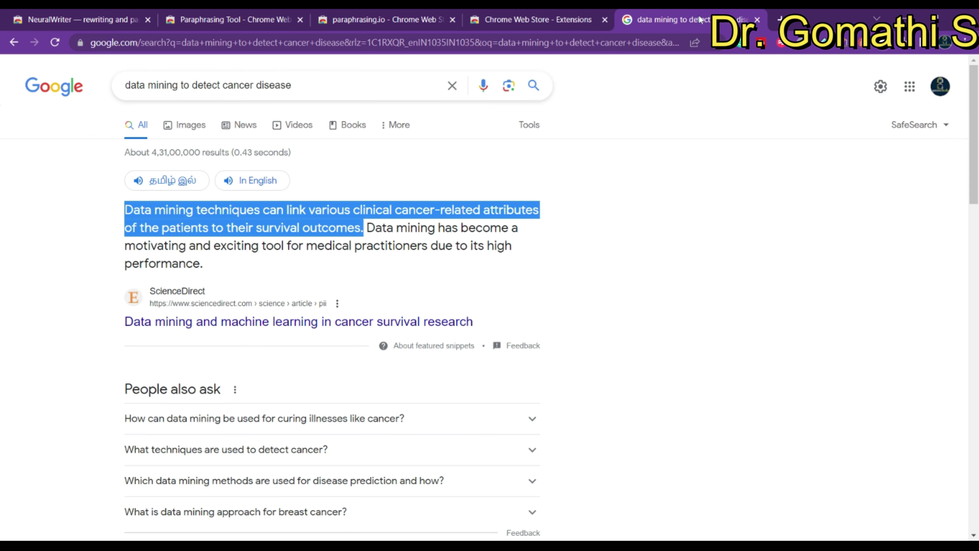
left_click(867, 45)
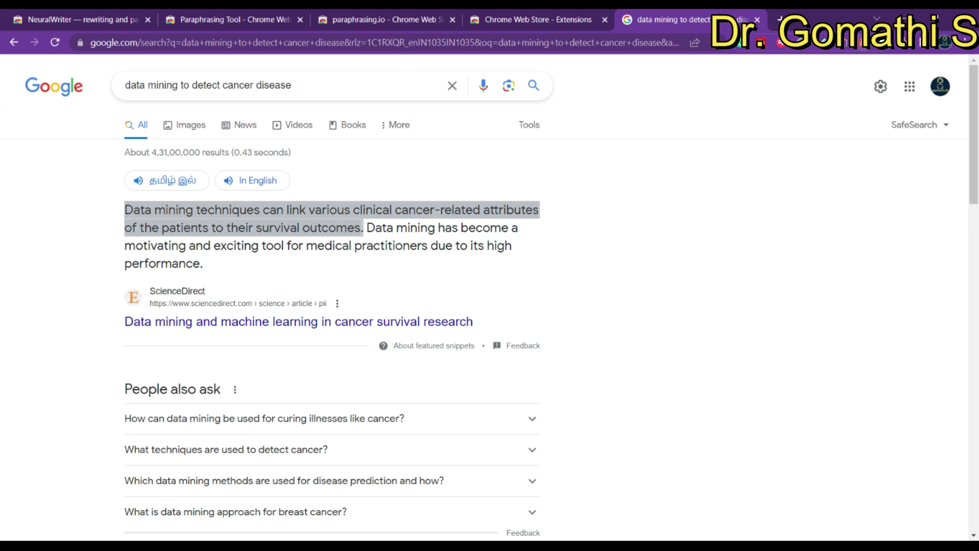
right_click(279, 221)
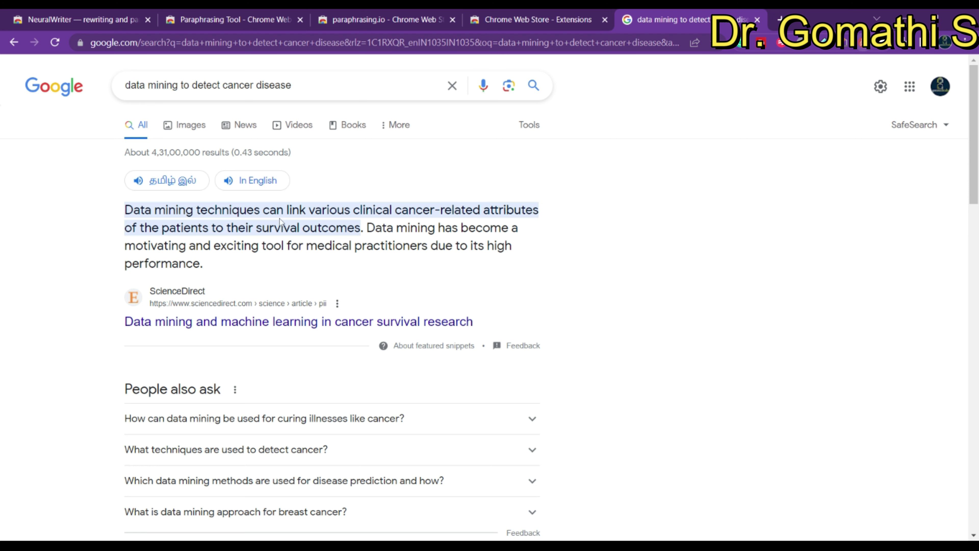
left_click_drag(124, 210, 375, 263)
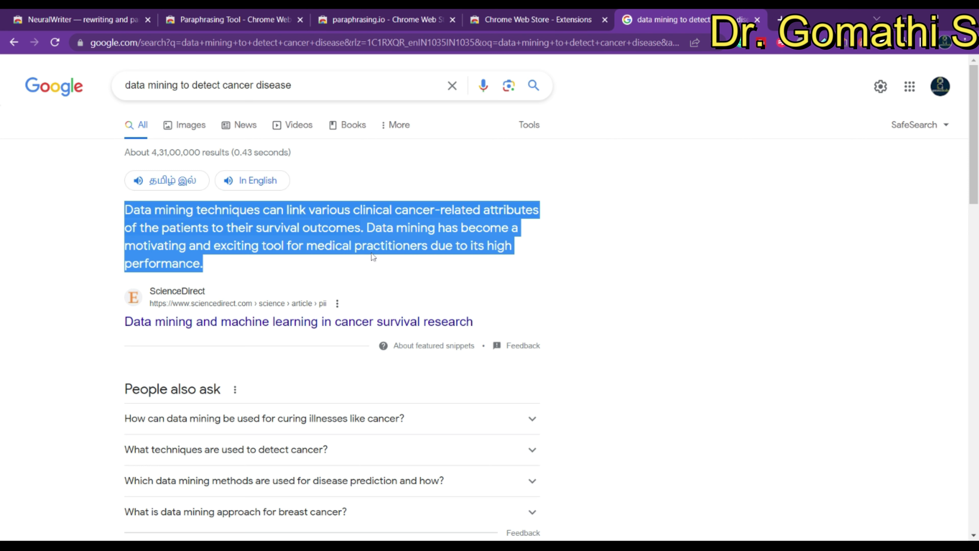
left_click(865, 49)
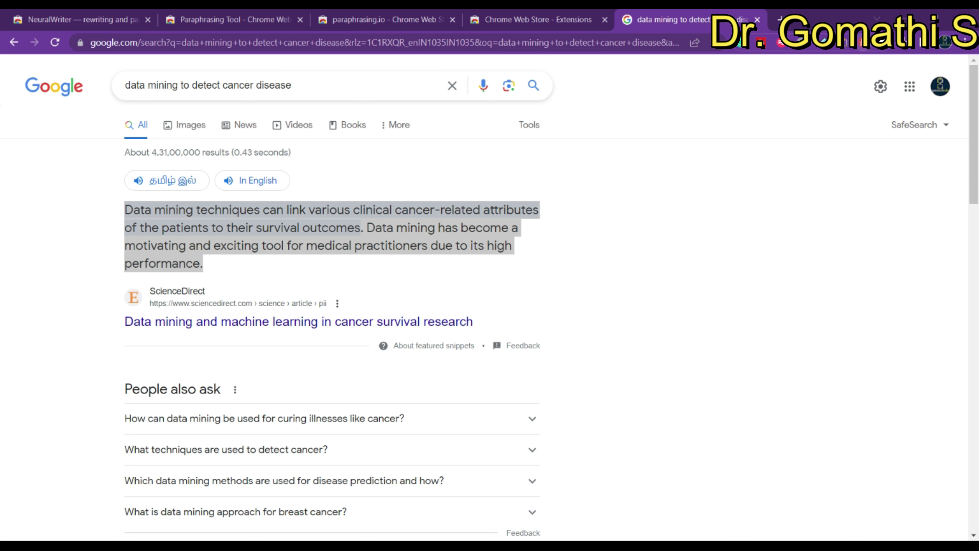
key("alt+Tab")
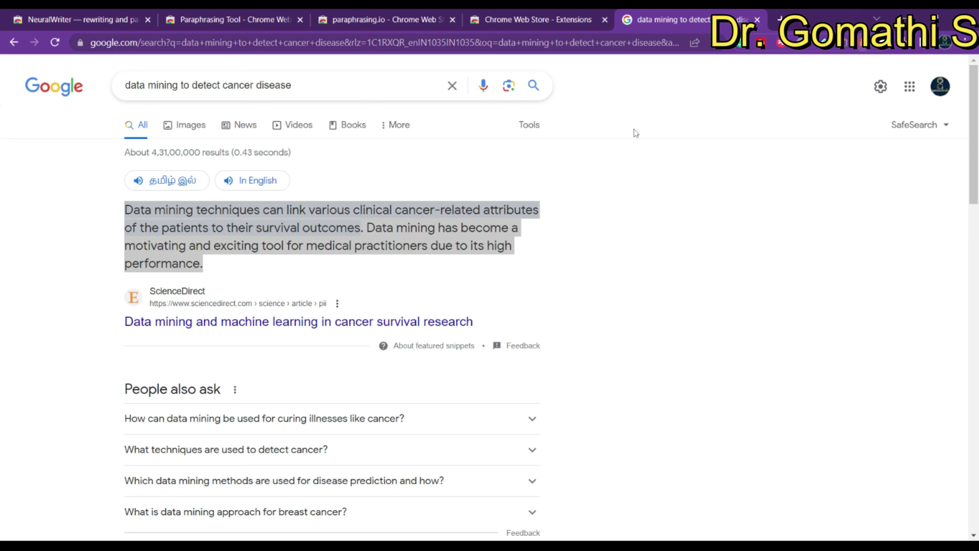
left_click(307, 274)
left_click_drag(113, 211, 364, 228)
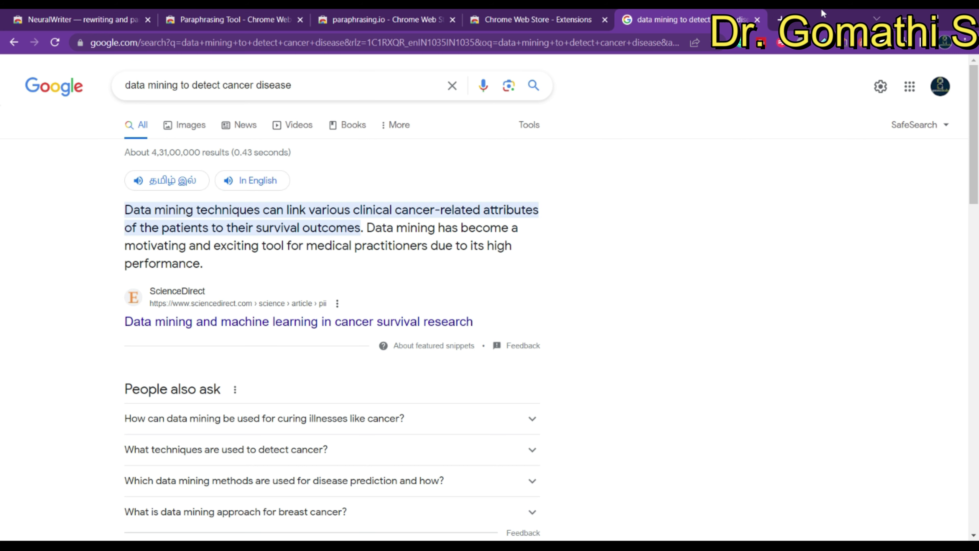
Remove the Paraphrasing Tool extension from Chrome and close its uninstall page and the search results tab
left_click(209, 13)
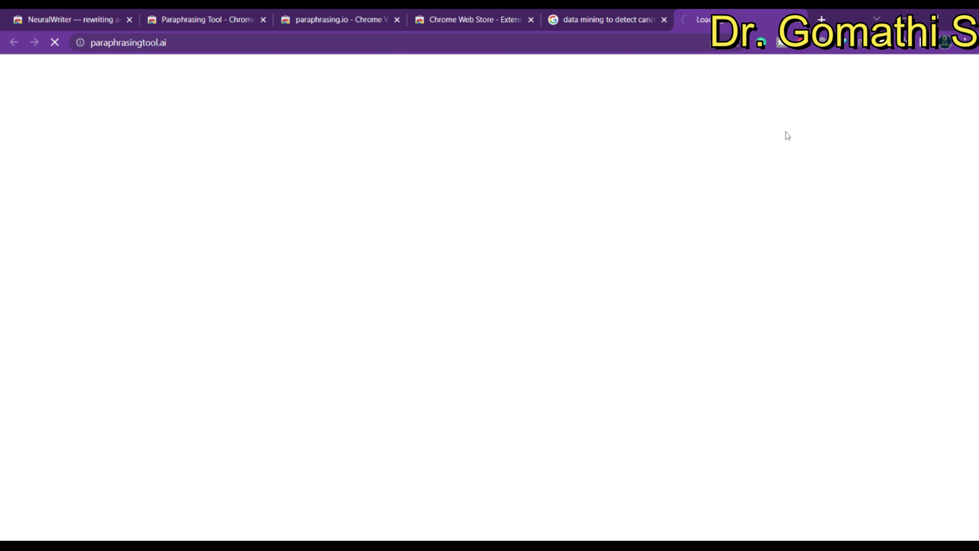
left_click(797, 21)
left_click(751, 20)
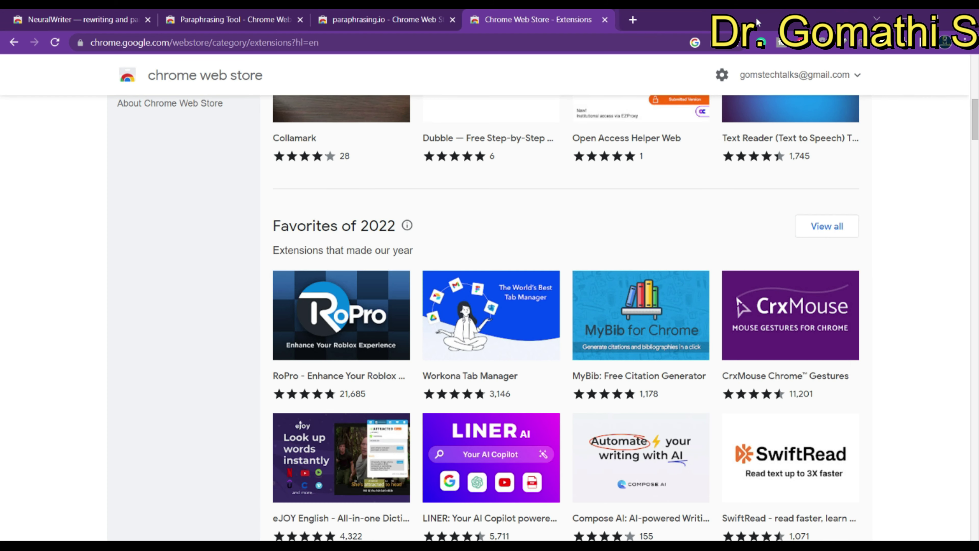
Look through the paraphrasing.io extension's preview images on its store page and add it to Chrome
left_click(373, 14)
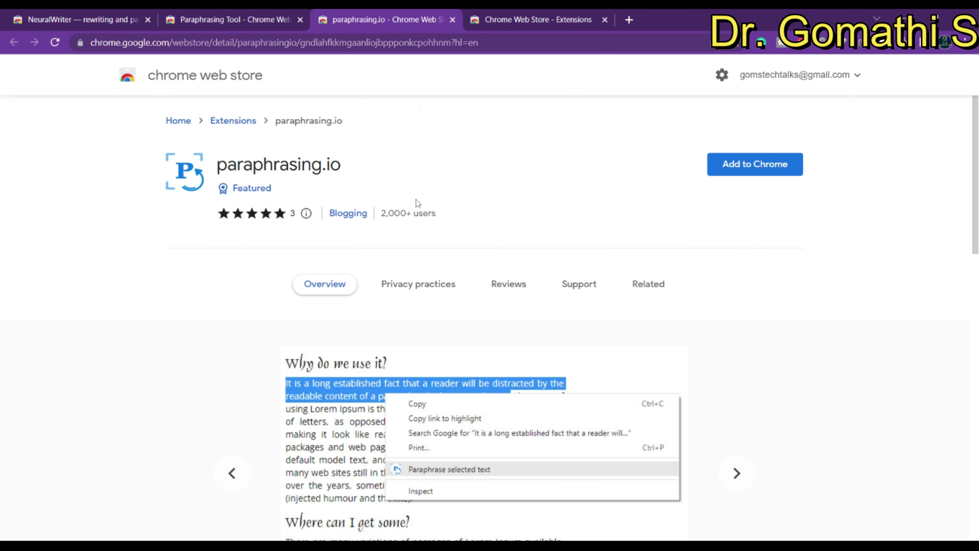
mouse_move(234, 198)
scroll(543, 224, "down", 3)
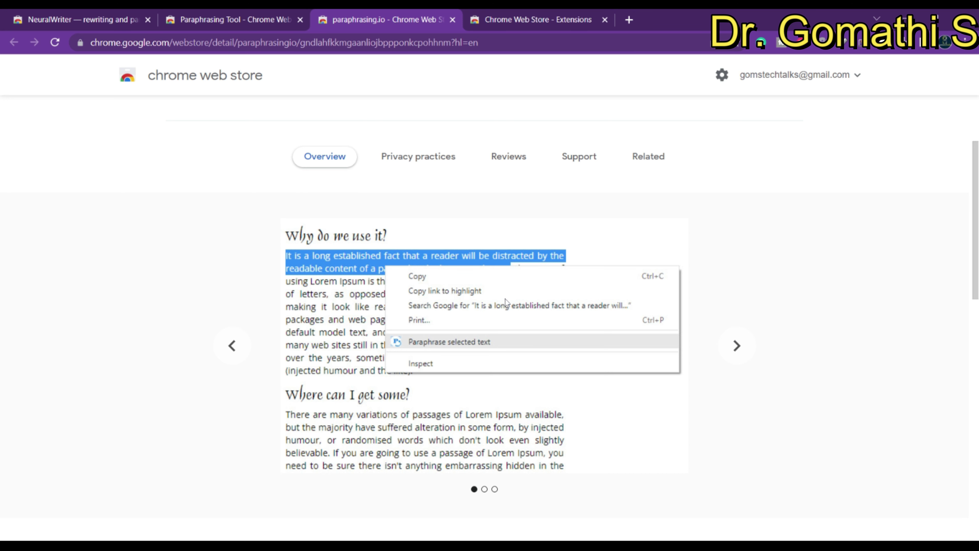
left_click(736, 344)
scroll(568, 391, "up", 1)
scroll(567, 391, "up", 3)
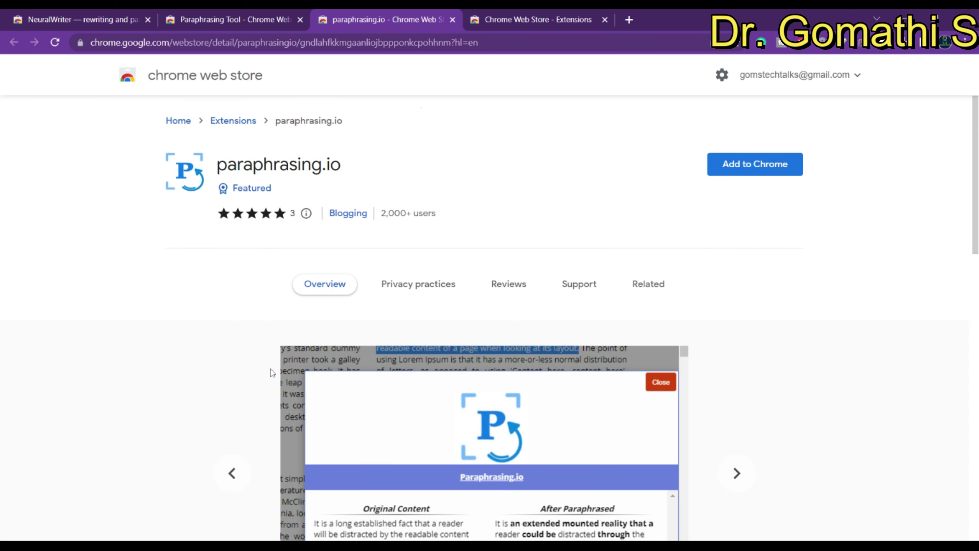
left_click(756, 165)
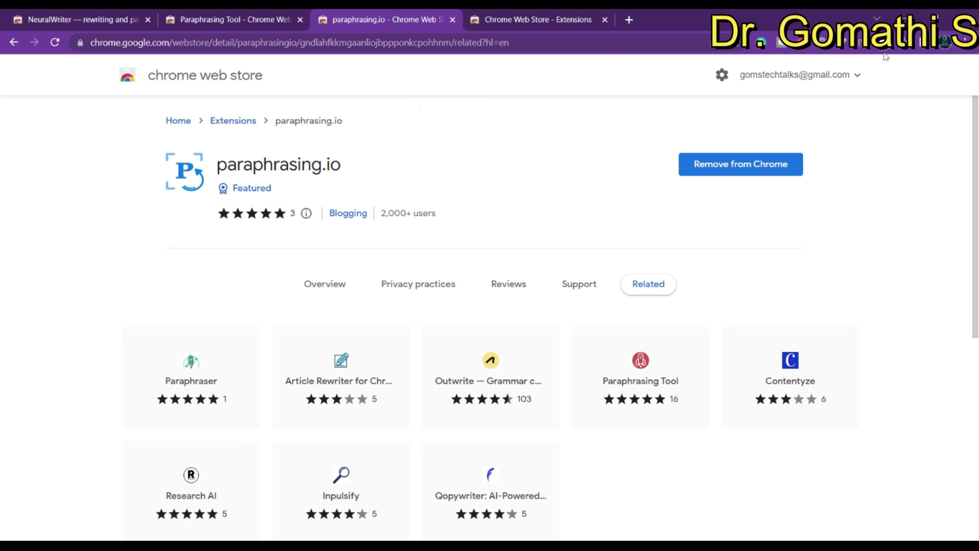
Search again for "data mining to detect cancer disease" in a new tab and paraphrase the featured snippet's first sentence with paraphrasing.io
left_click(561, 17)
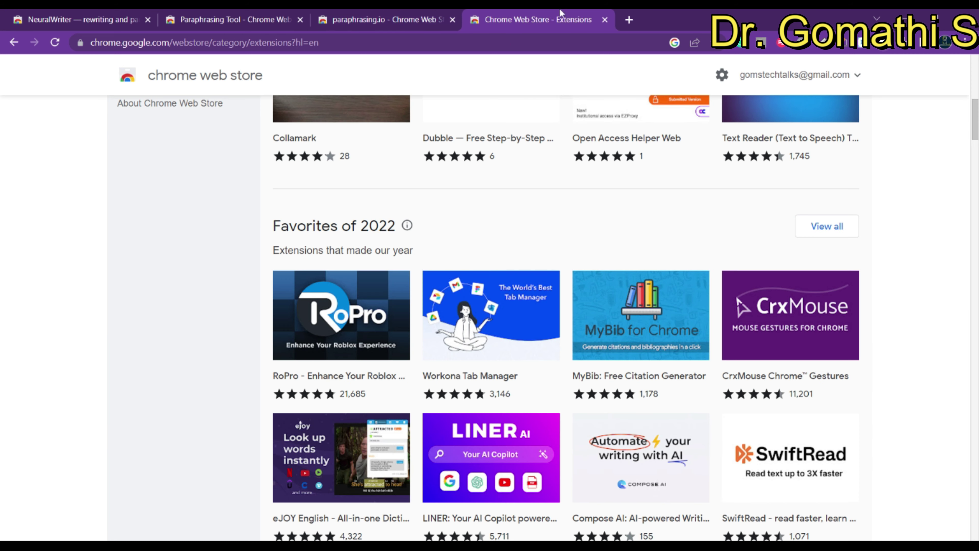
left_click(629, 19)
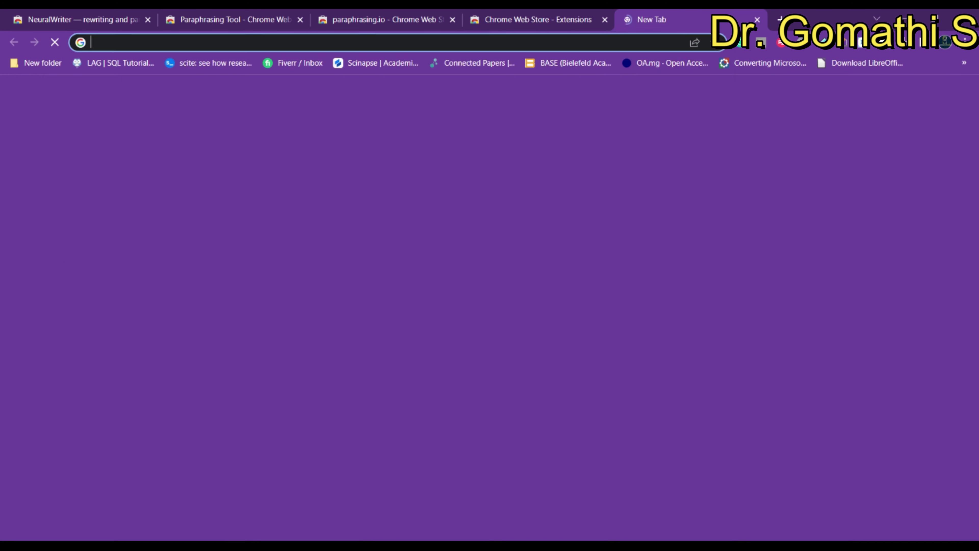
key("Down")
key("Down")
key("Return")
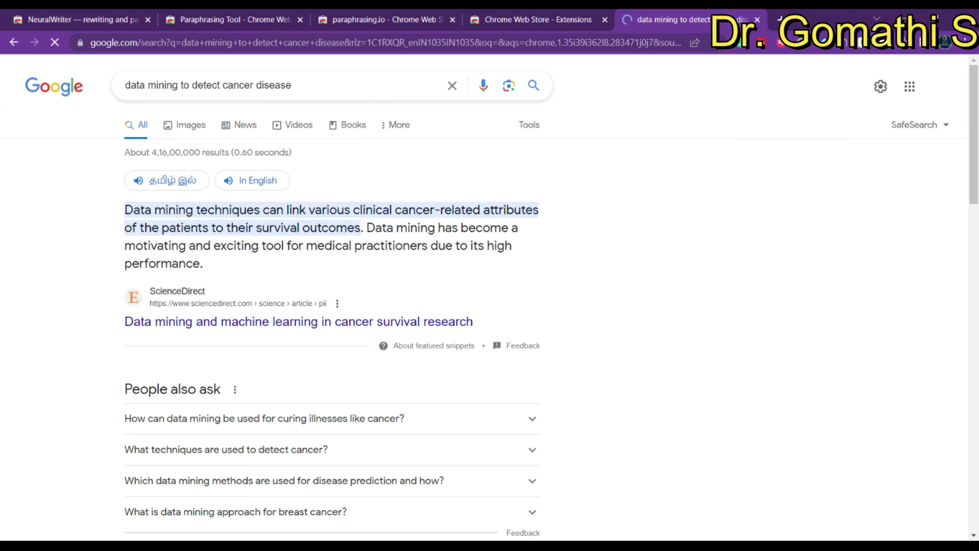
left_click_drag(125, 209, 363, 227)
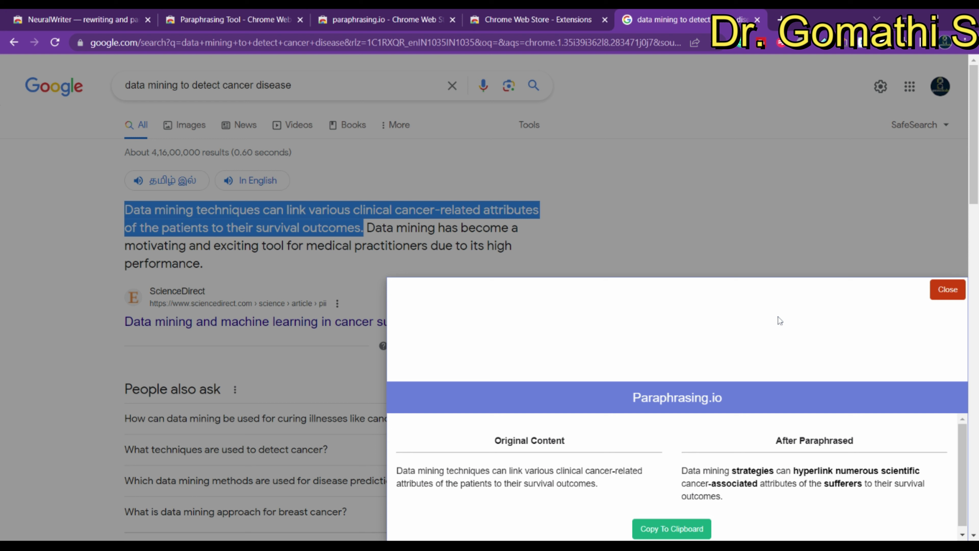
Compare the original sentence with the paraphrased version, highlight the start of the paraphrase and close the paraphrasing.io result
scroll(815, 498, "down", 1)
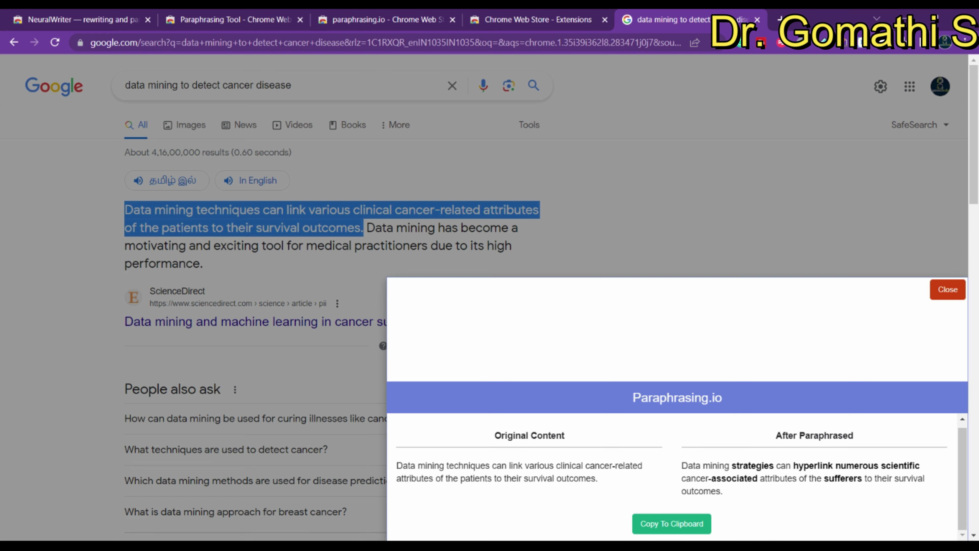
left_click_drag(681, 466, 752, 478)
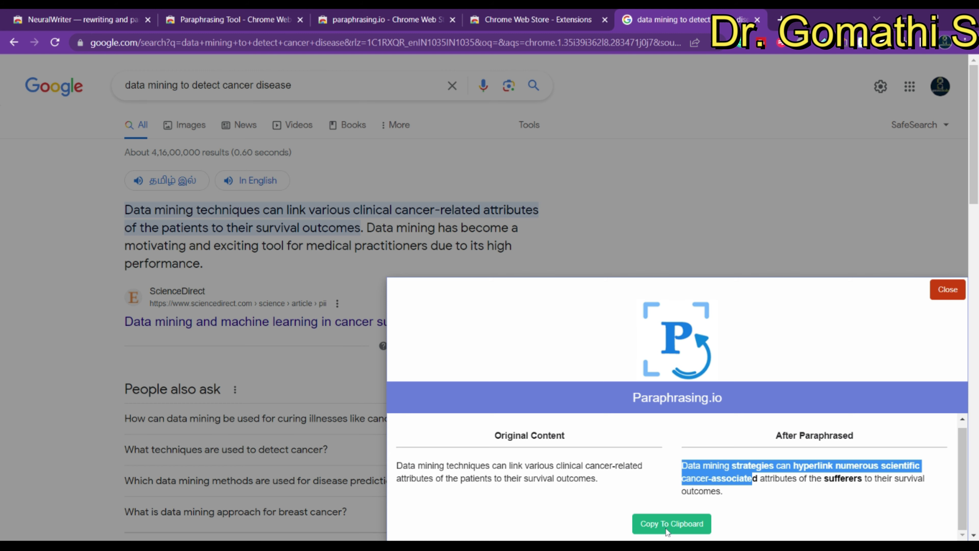
left_click(947, 291)
Browse the search results and expand the question "How can data mining be used for curing illnesses like cancer?"
scroll(219, 303, "down", 5)
scroll(219, 304, "down", 3)
scroll(216, 304, "up", 5)
left_click(214, 304)
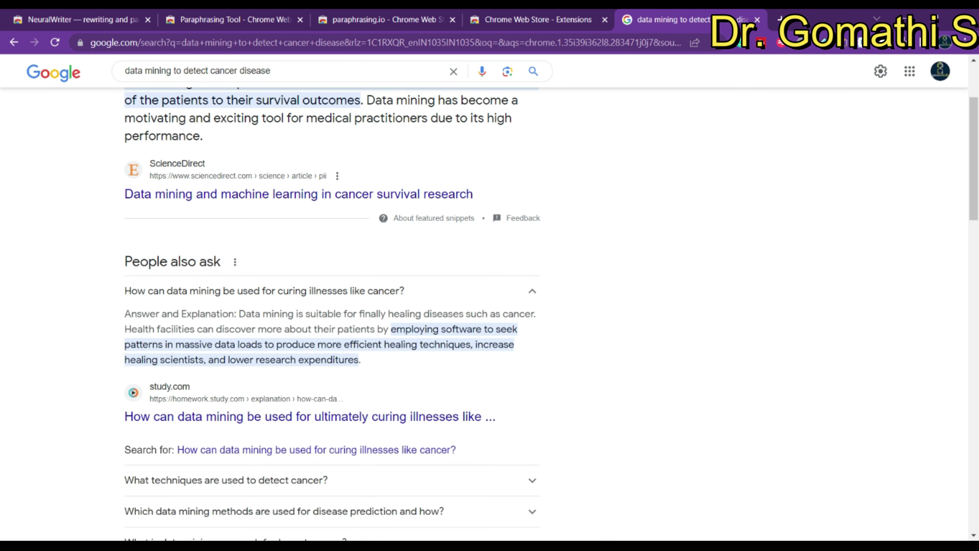
scroll(500, 328, "down", 10)
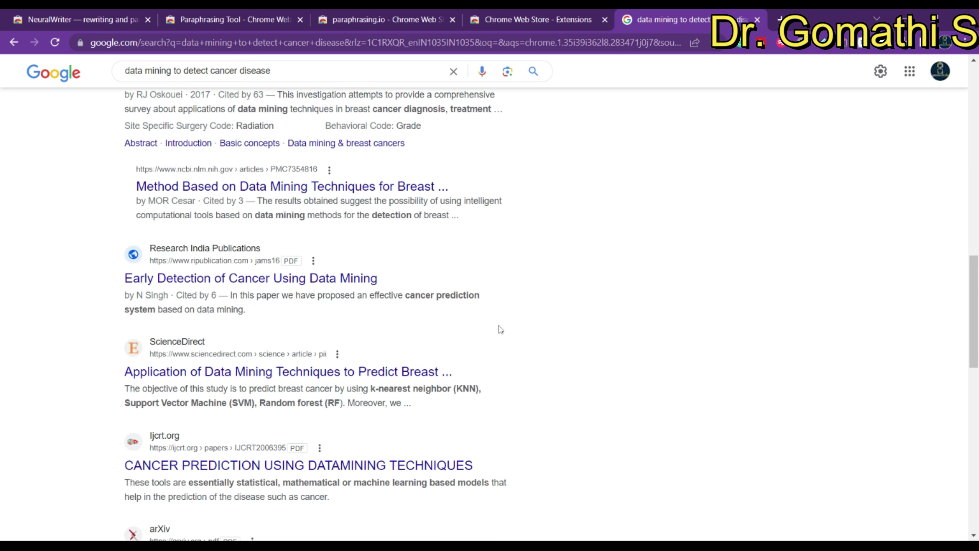
scroll(501, 328, "up", 10)
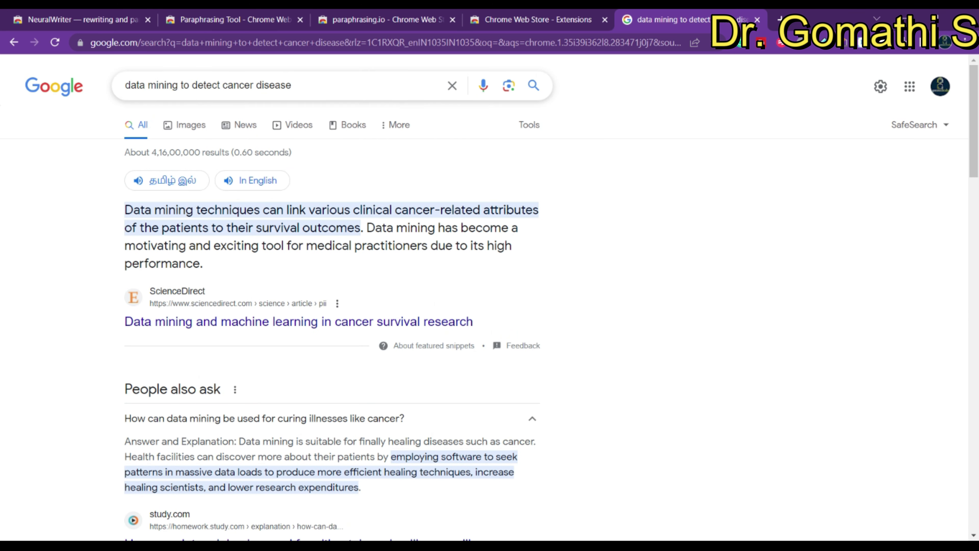
Change the search to "data mining wikipedia" and open the English Wikipedia article on data mining
left_click(197, 84)
key("BackSpace")
key("BackSpace")
key("BackSpace")
key("BackSpace")
key("BackSpace")
key("BackSpace")
key("BackSpace")
key("BackSpace")
key("BackSpace")
key("BackSpace")
key("BackSpace")
key("BackSpace")
key("BackSpace")
key("BackSpace")
key("BackSpace")
key("BackSpace")
key("BackSpace")
key("BackSpace")
key("BackSpace")
key("BackSpace")
type("wikipedia")
key("Return")
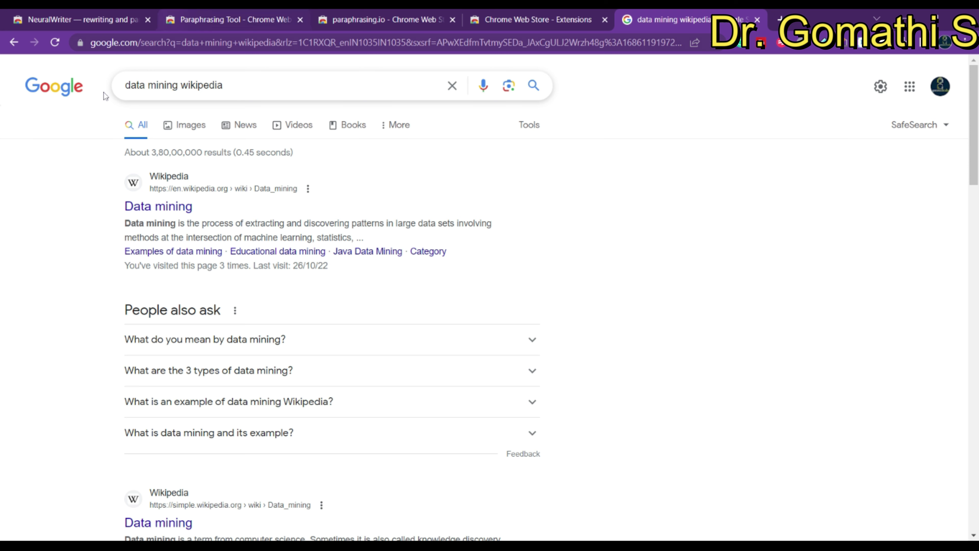
left_click(141, 209)
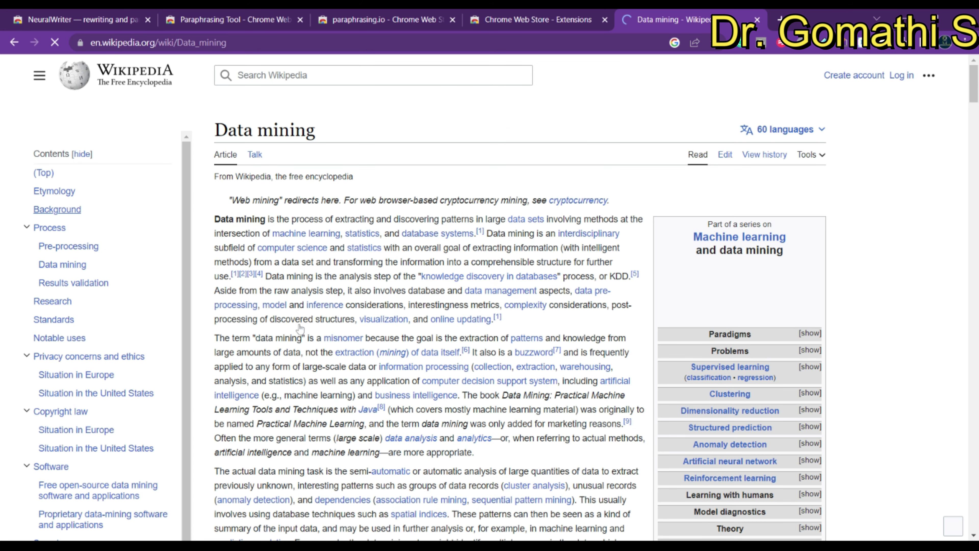
Paraphrase the opening paragraph of the Data mining article with paraphrasing.io, closing the key-points summary sidebar
left_click_drag(215, 219, 482, 456)
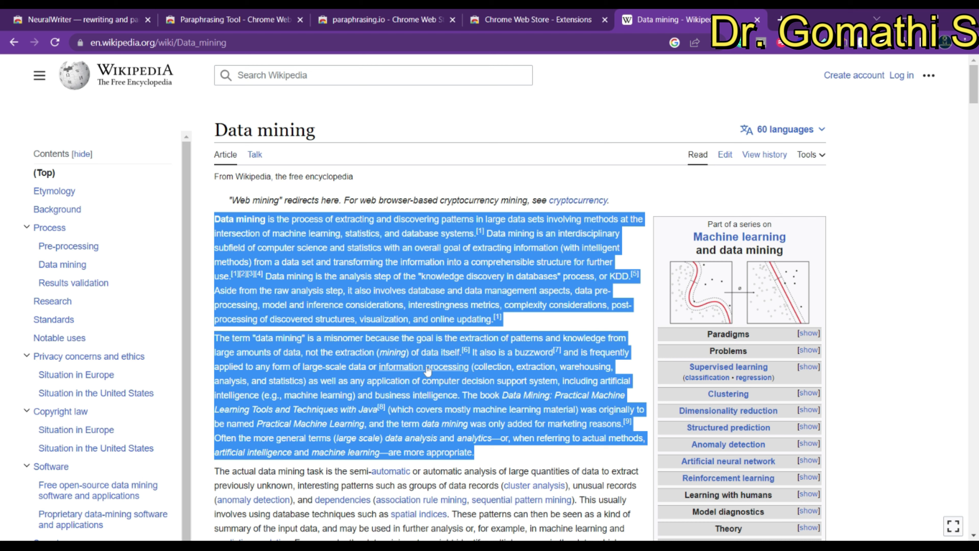
left_click(208, 199)
left_click_drag(215, 220, 501, 319)
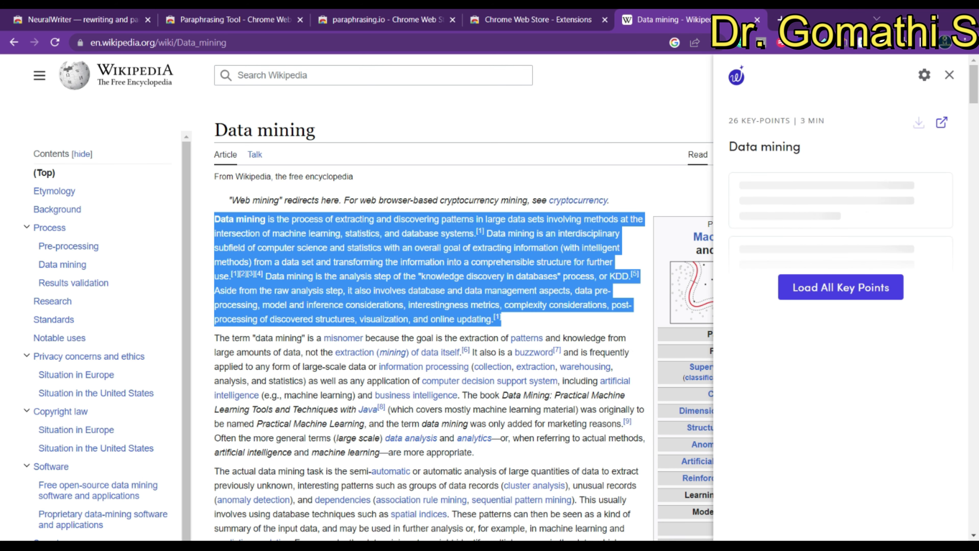
left_click(949, 74)
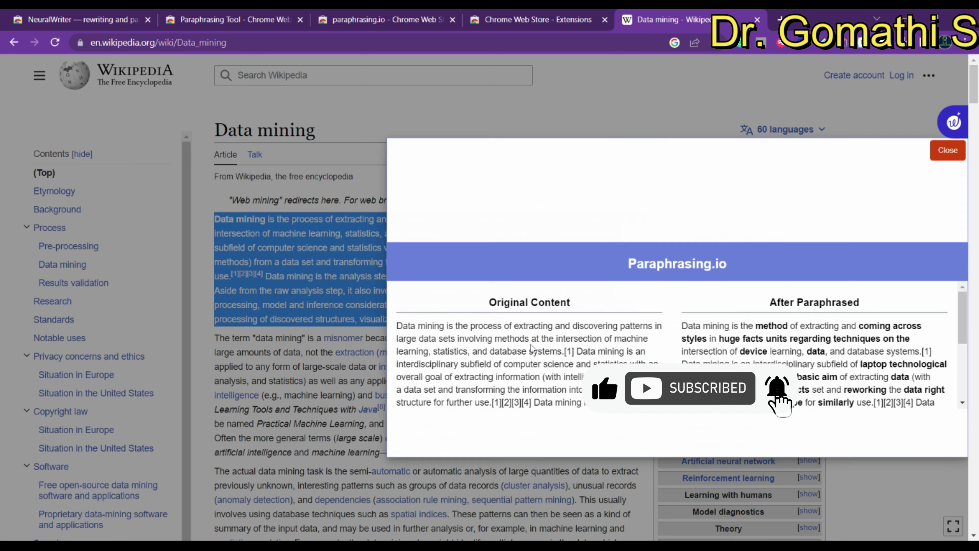
Read through the original and paraphrased paragraph to the end and copy the paraphrased text to the clipboard
scroll(846, 286, "down", 2)
scroll(936, 481, "down", 5)
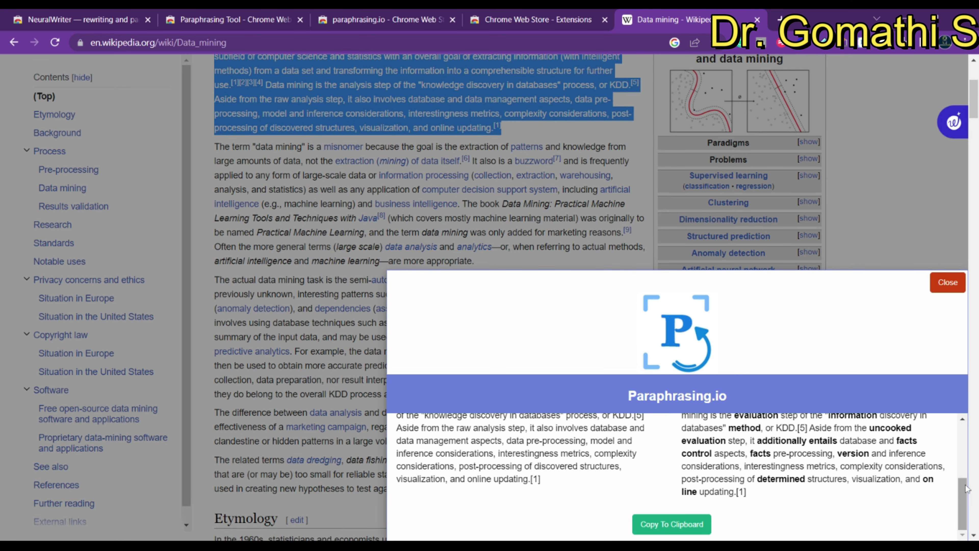
left_click_drag(964, 515, 965, 461)
scroll(937, 474, "down", 5)
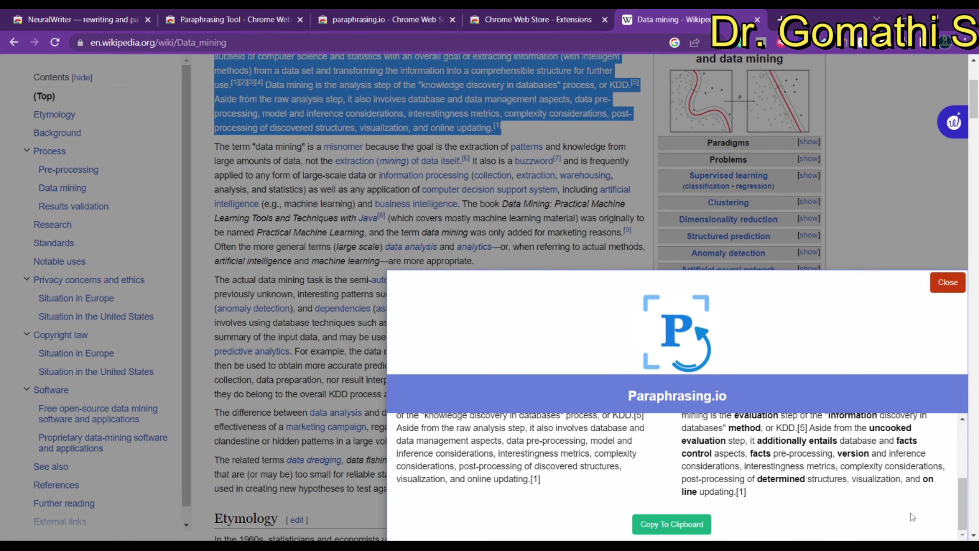
left_click(657, 526)
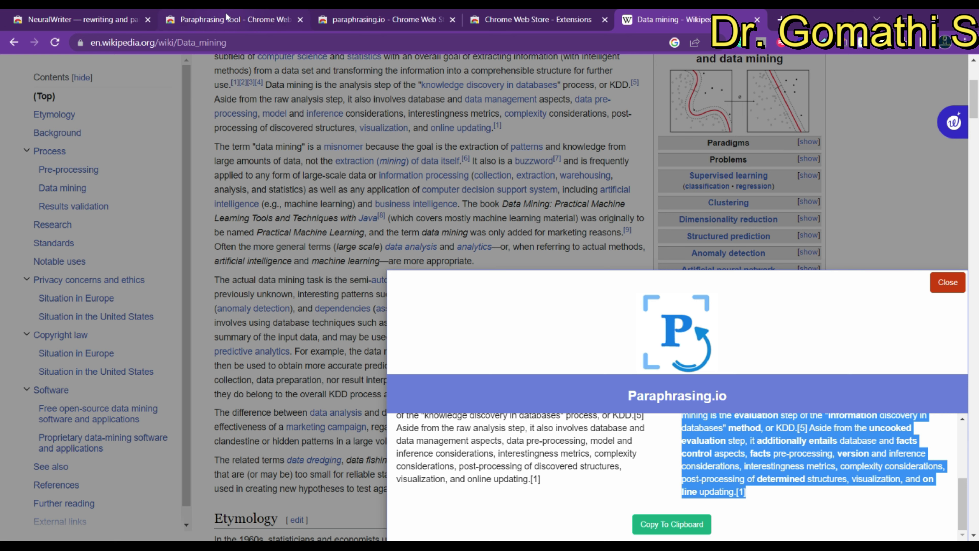
Revisit the store pages of the Paraphrasing Tool and paraphrasing.io extensions
left_click(235, 19)
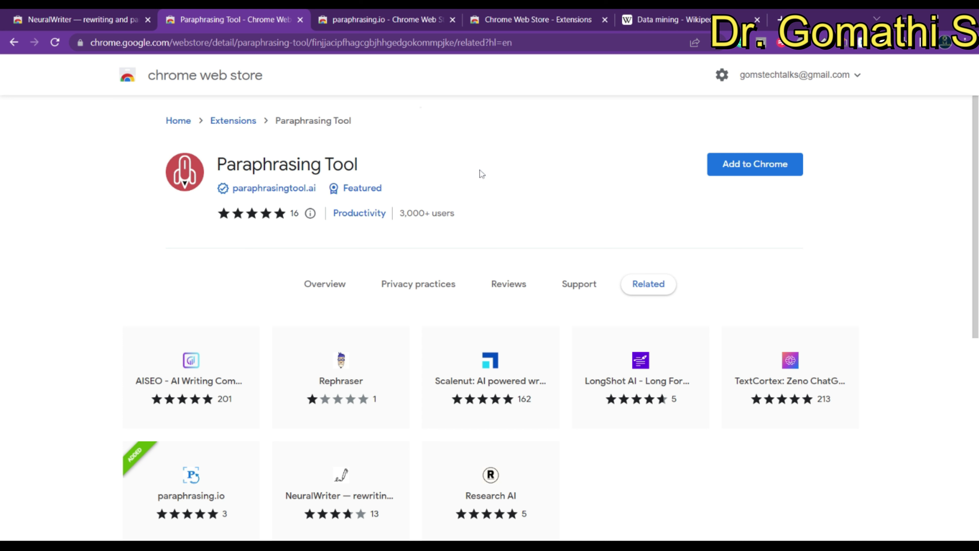
left_click(337, 15)
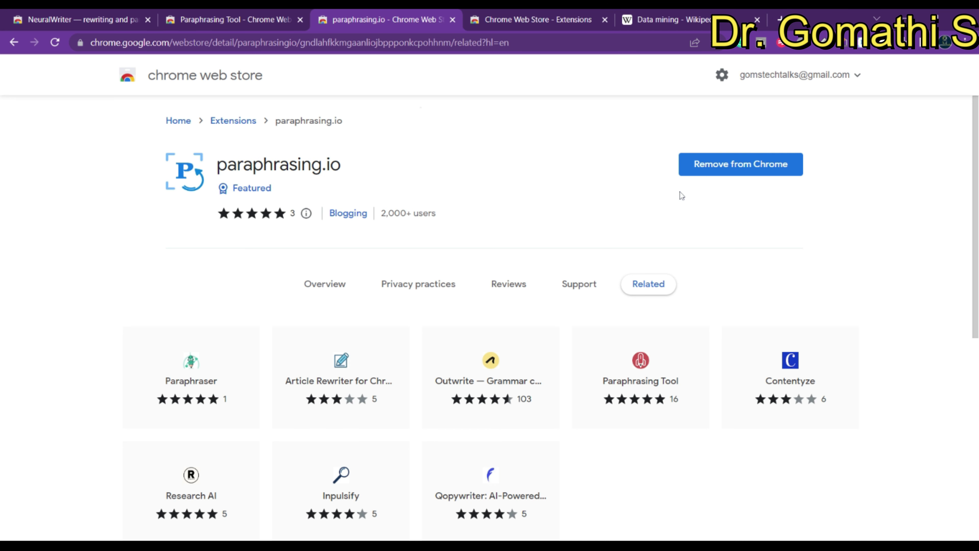